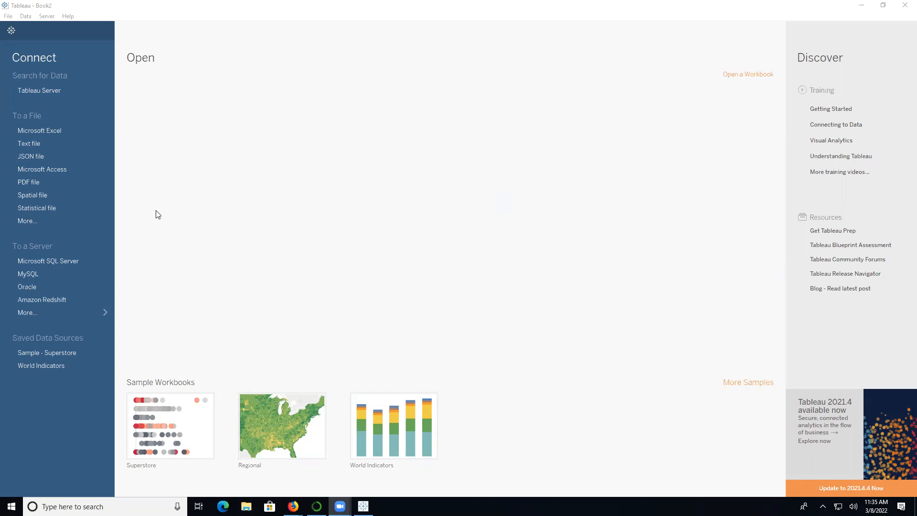
# - Connect to the Excel workbook cars.xlsx on the Desktop as the data source
pyautogui.click(53, 131)
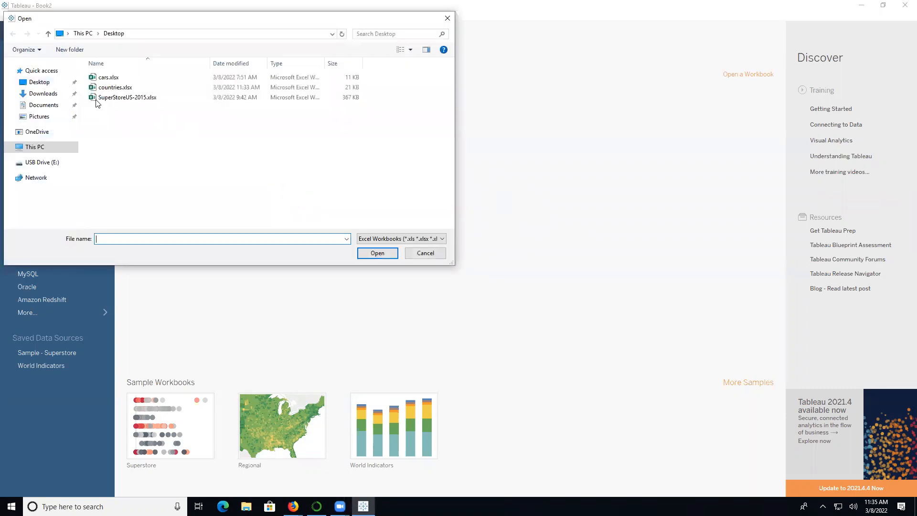
pyautogui.click(109, 78)
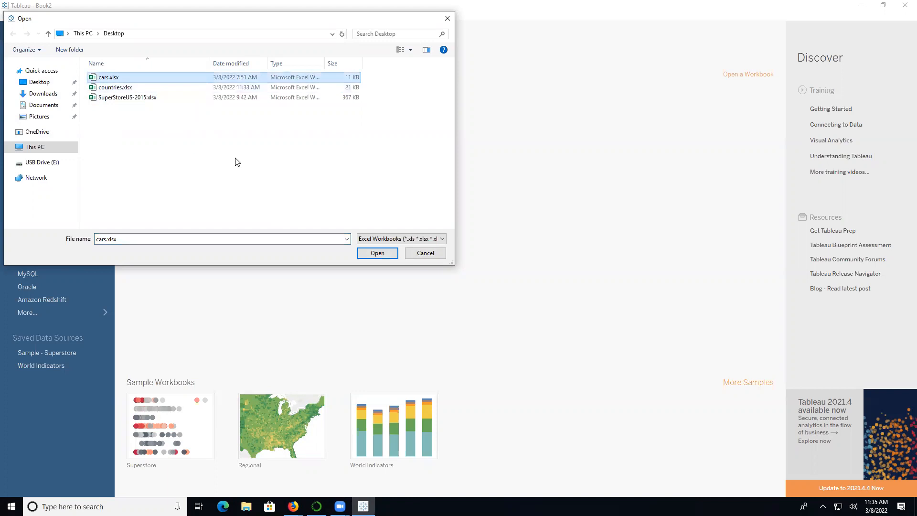
pyautogui.click(377, 253)
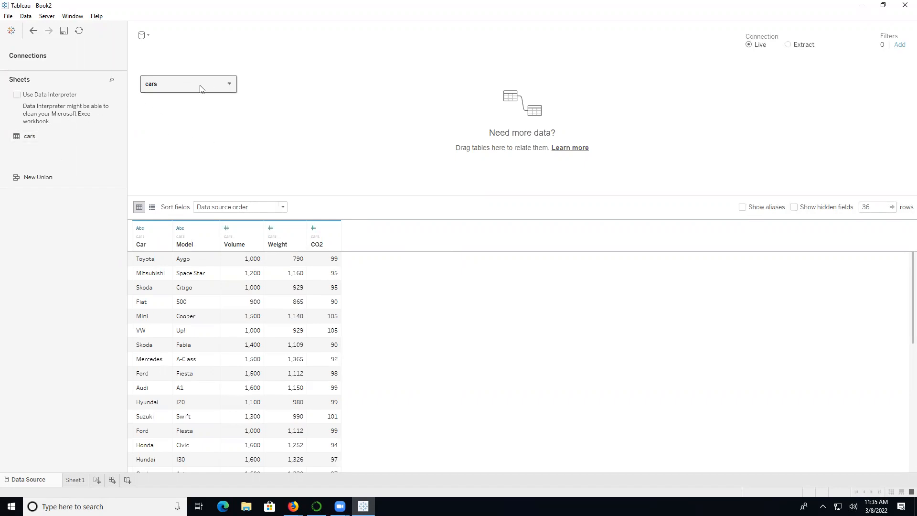
# - Open cars.xlsx from the desktop in Excel to examine its columns, and return to Tableau
pyautogui.click(868, 5)
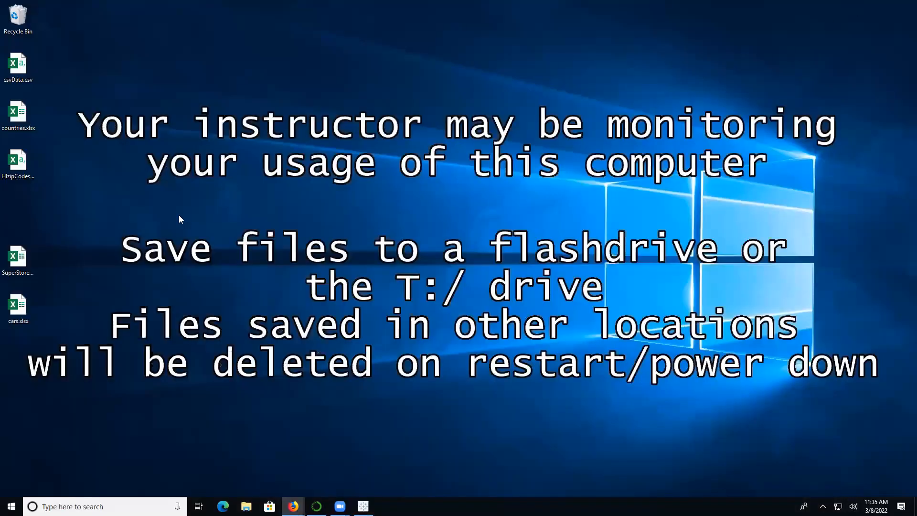
pyautogui.doubleClick(17, 305)
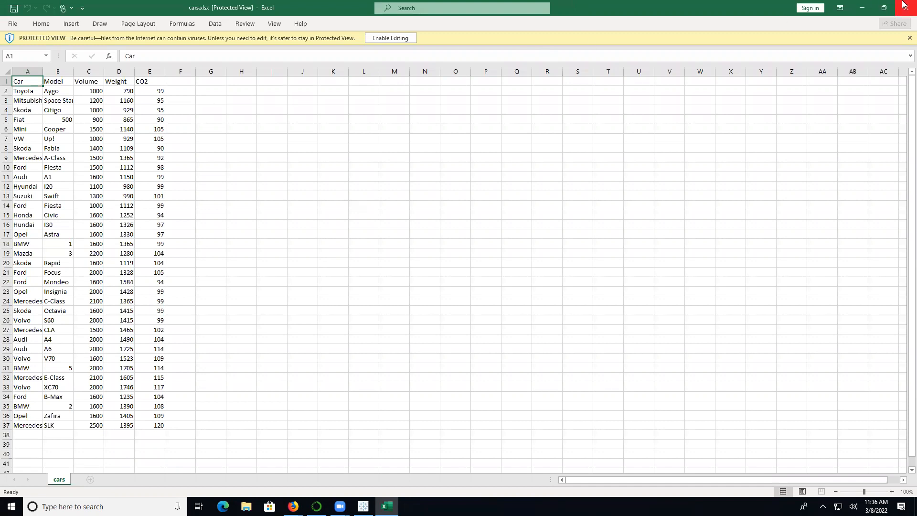
pyautogui.click(862, 8)
pyautogui.click(363, 506)
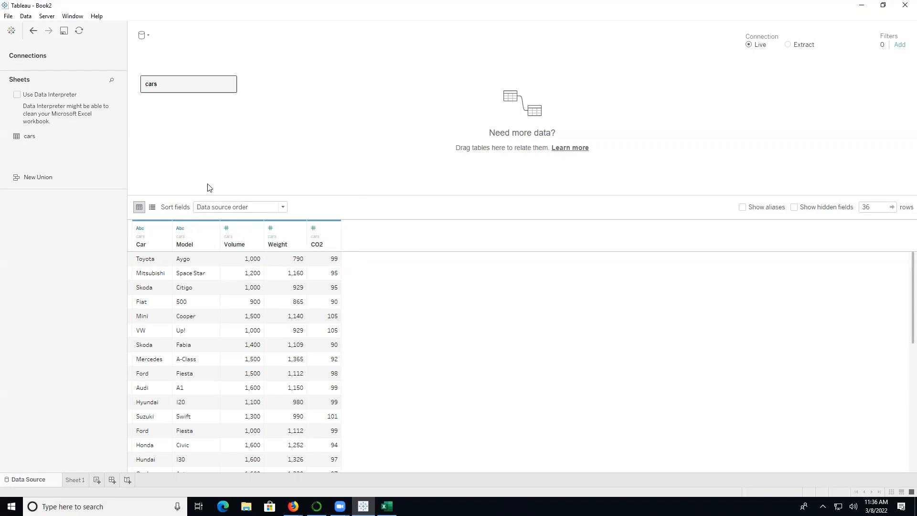
# - Open Sheet 1 and place the Car dimension on the columns
pyautogui.click(77, 481)
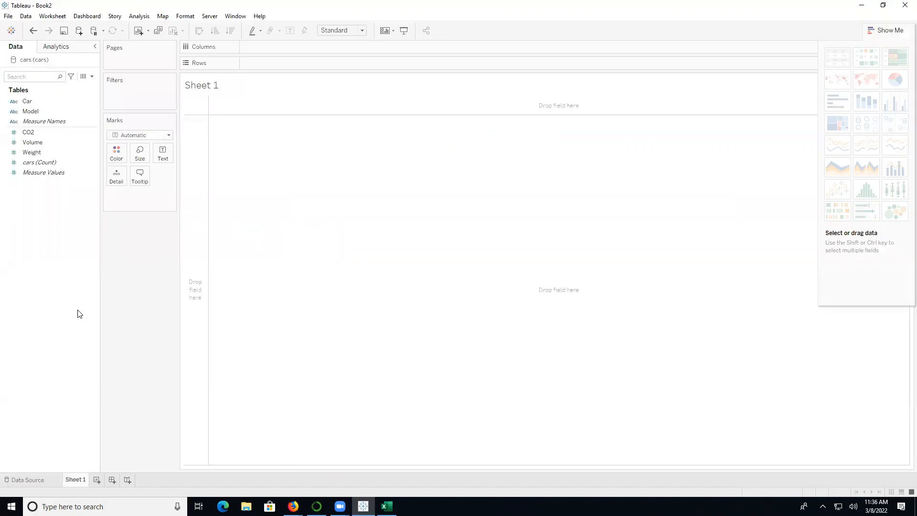
pyautogui.click(49, 98)
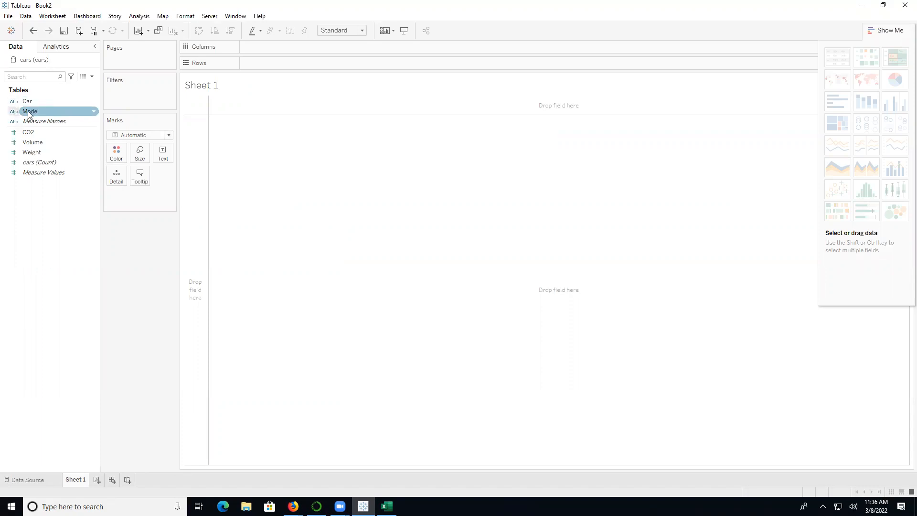
pyautogui.click(28, 101)
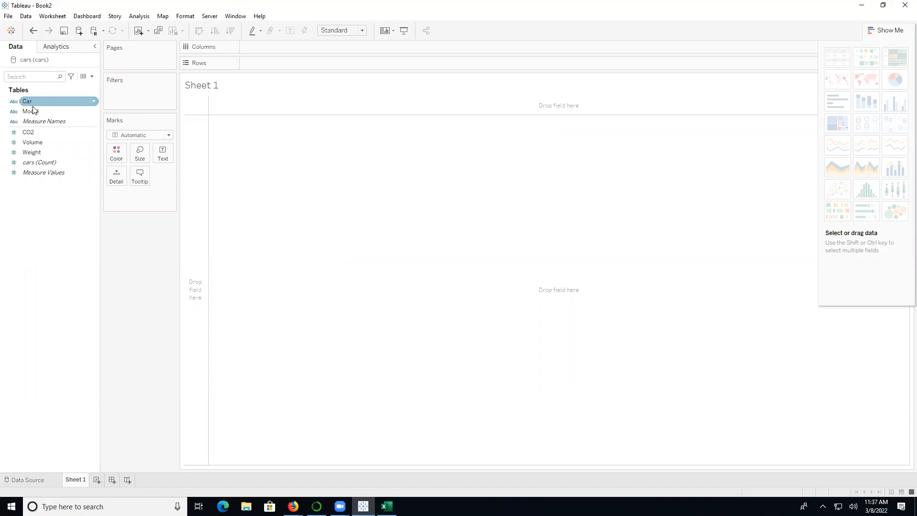
pyautogui.click(34, 134)
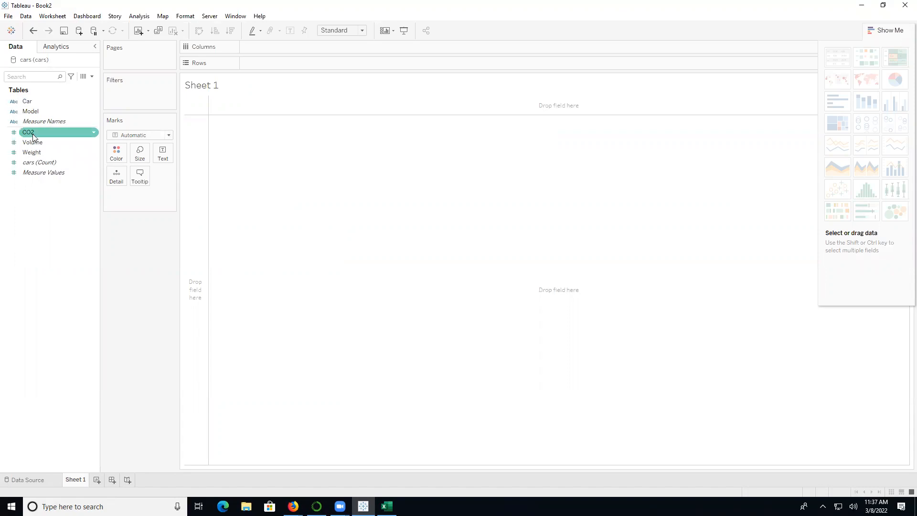
pyautogui.click(32, 111)
pyautogui.click(38, 102)
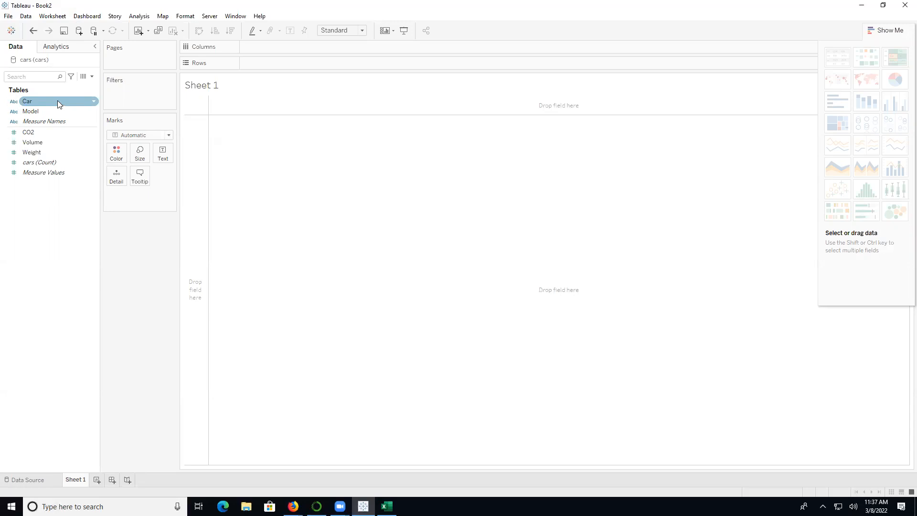
pyautogui.click(59, 104)
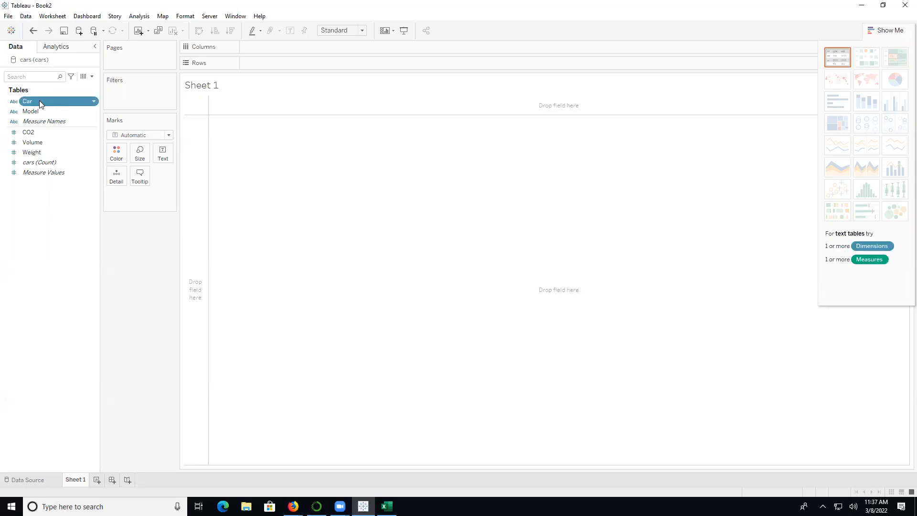
pyautogui.moveTo(45, 104); pyautogui.dragTo(284, 48)
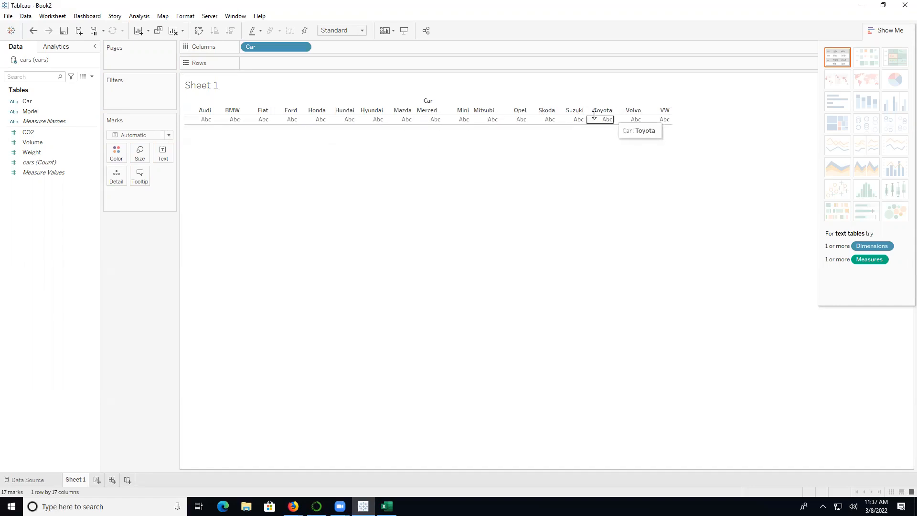
# - Add the Weight measure to the rows to chart total weight per car, and inspect the bars
pyautogui.click(23, 134)
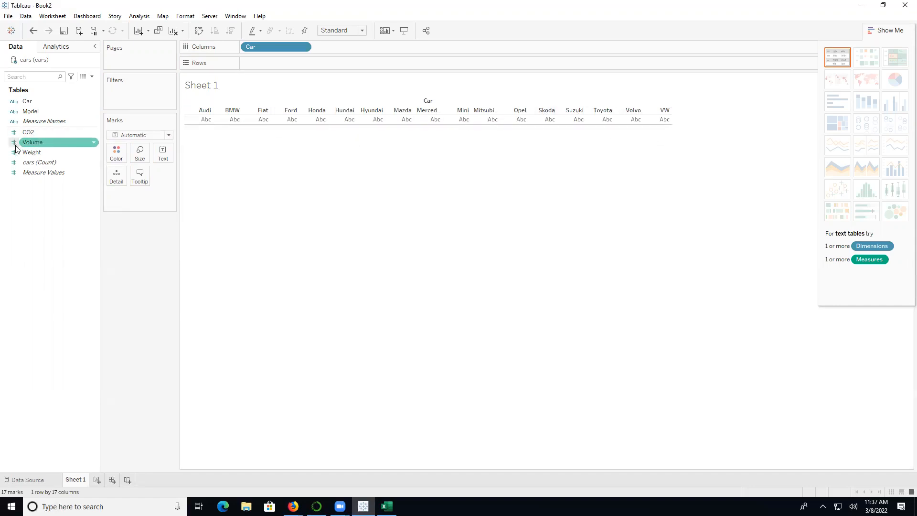
pyautogui.click(17, 141)
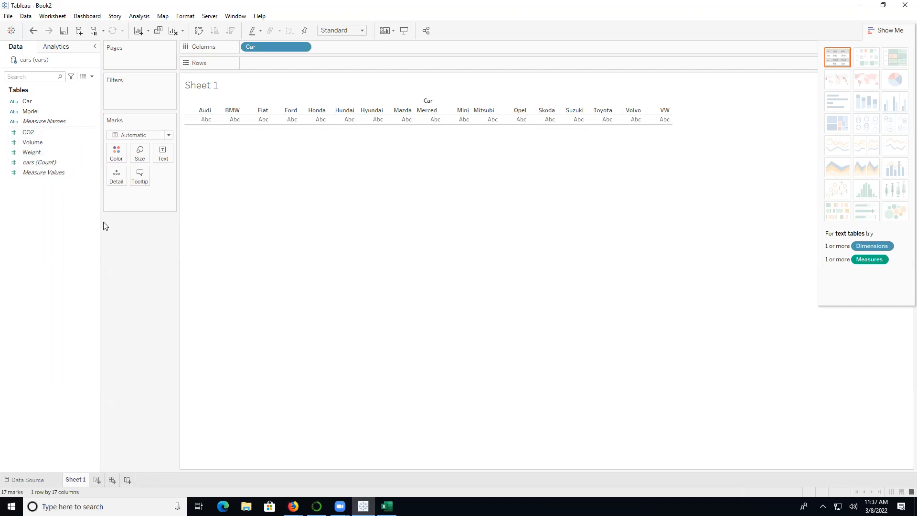
pyautogui.click(43, 154)
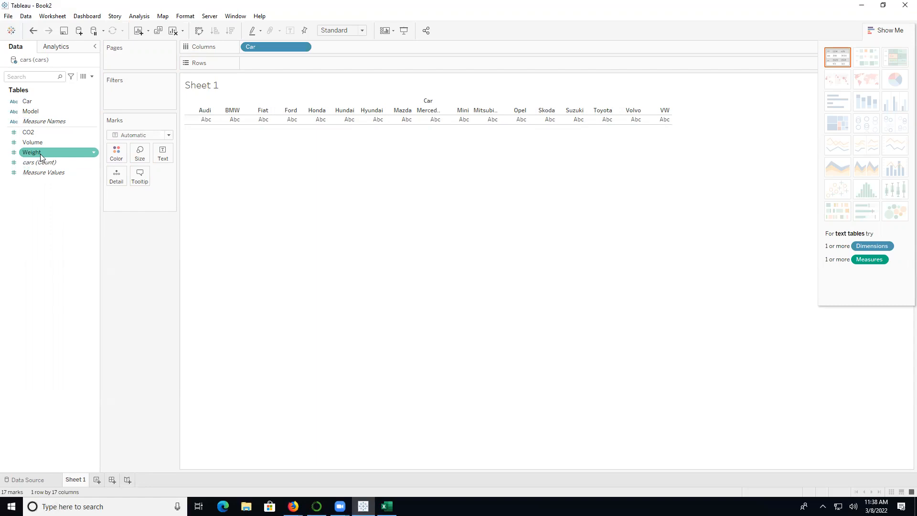
pyautogui.moveTo(40, 154); pyautogui.dragTo(263, 63)
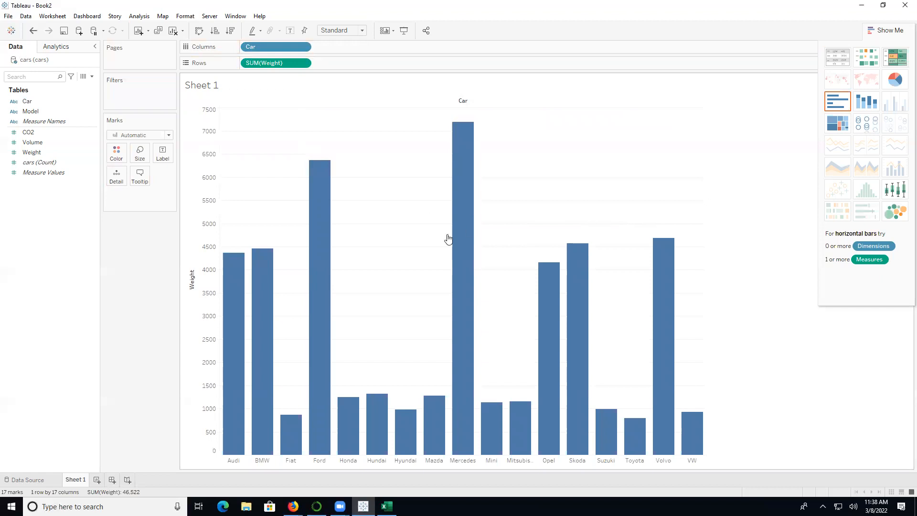
pyautogui.moveTo(678, 258)
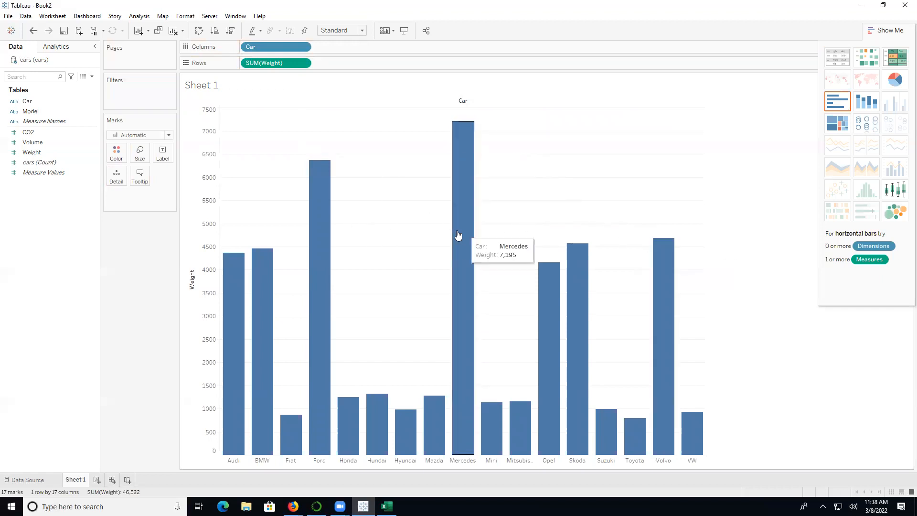
pyautogui.moveTo(392, 425)
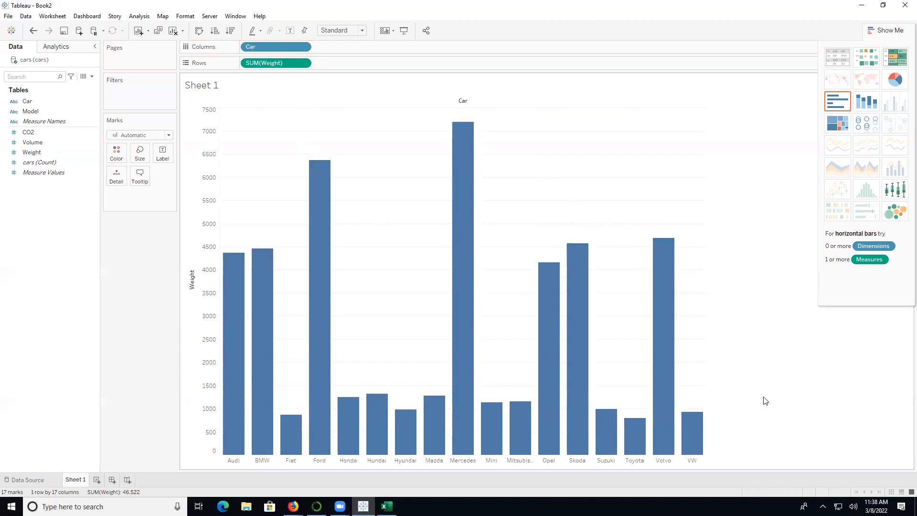
# - Remove the Weight measure from the rows and add it back
pyautogui.moveTo(286, 64); pyautogui.dragTo(149, 251)
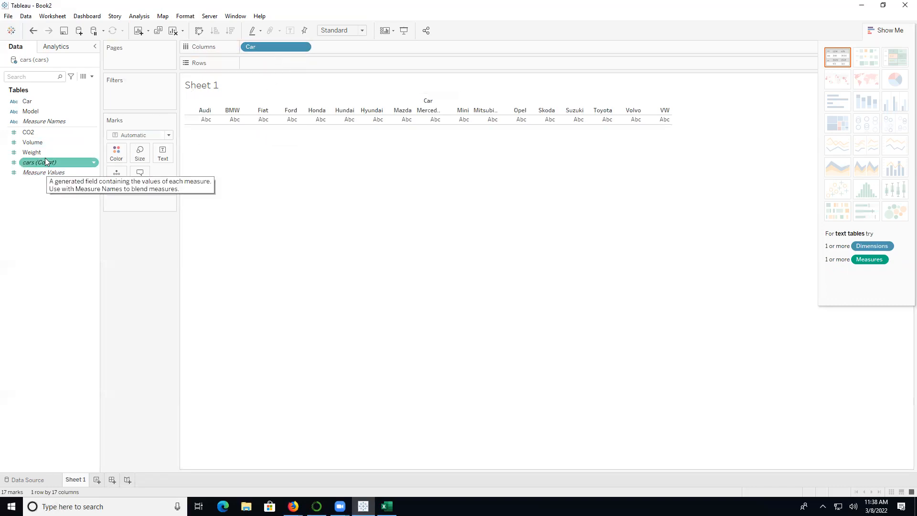
pyautogui.moveTo(44, 154); pyautogui.dragTo(269, 63)
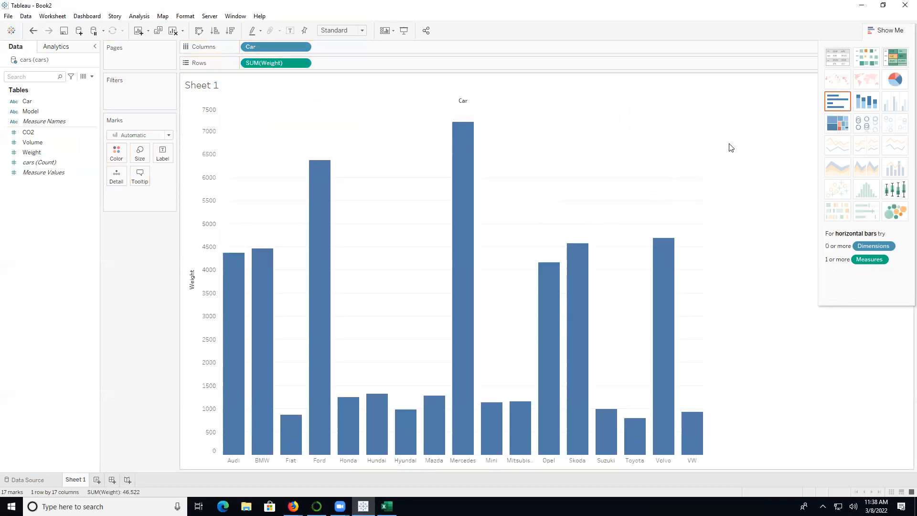
pyautogui.moveTo(473, 172)
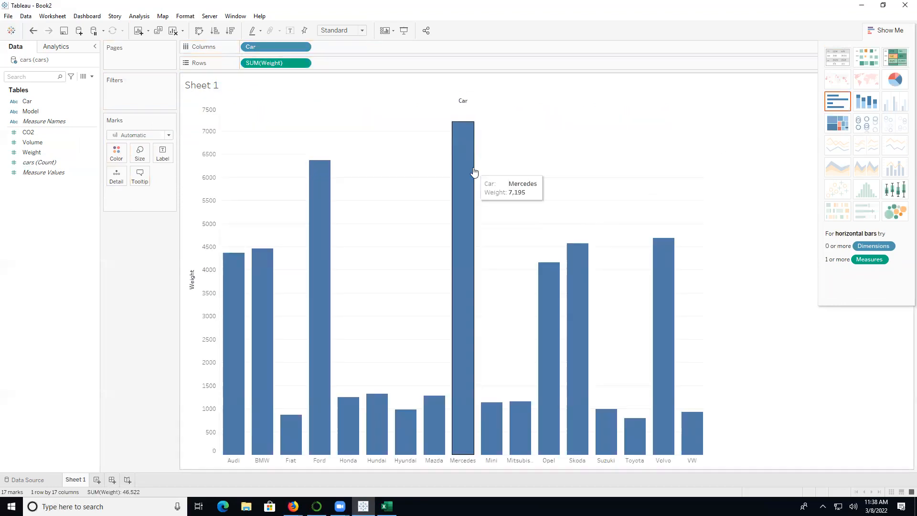
# - Try displaying the weight per car as a treemap, circle view, pie chart and packed bubbles
pyautogui.click(837, 125)
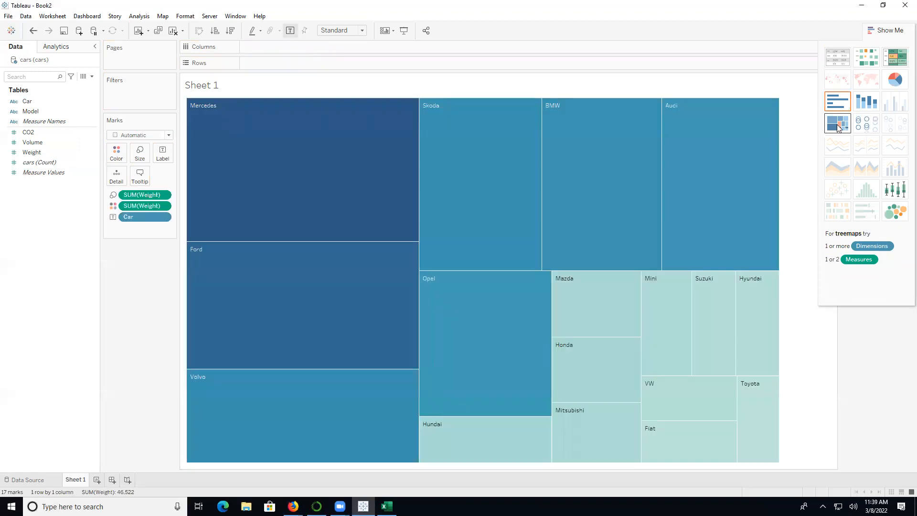
pyautogui.click(866, 124)
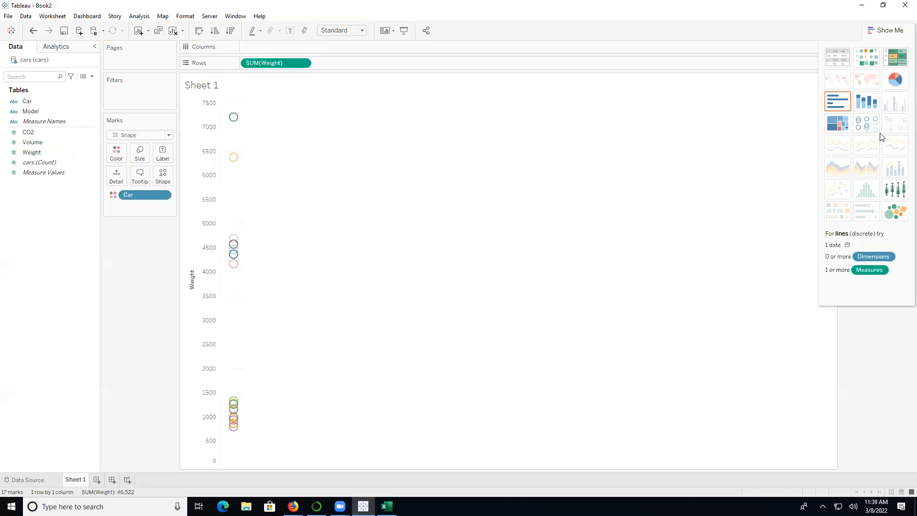
pyautogui.click(894, 79)
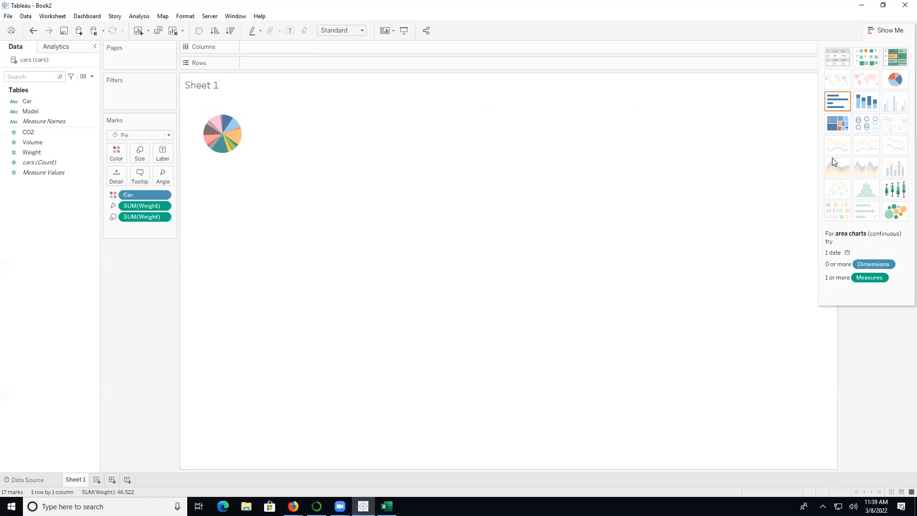
pyautogui.click(895, 211)
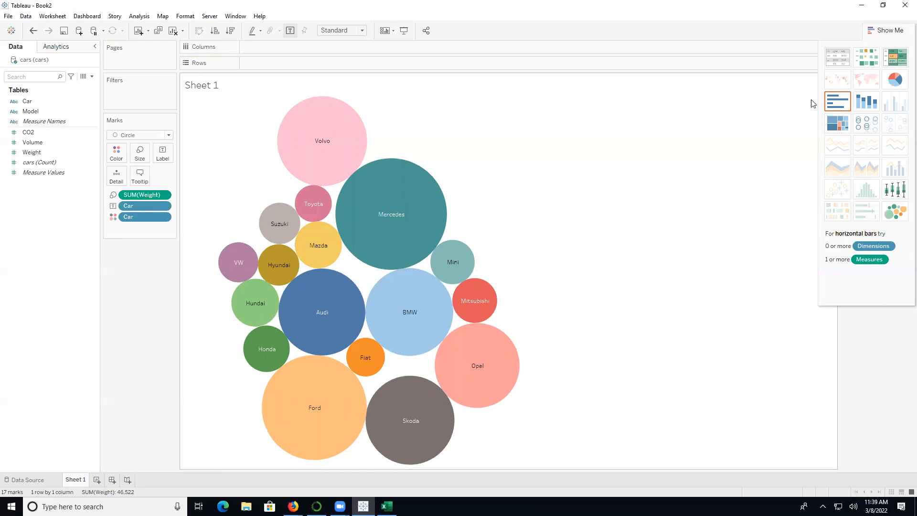
# - Display the weight per car as horizontal bars, trying stacked bars for comparison
pyautogui.click(838, 102)
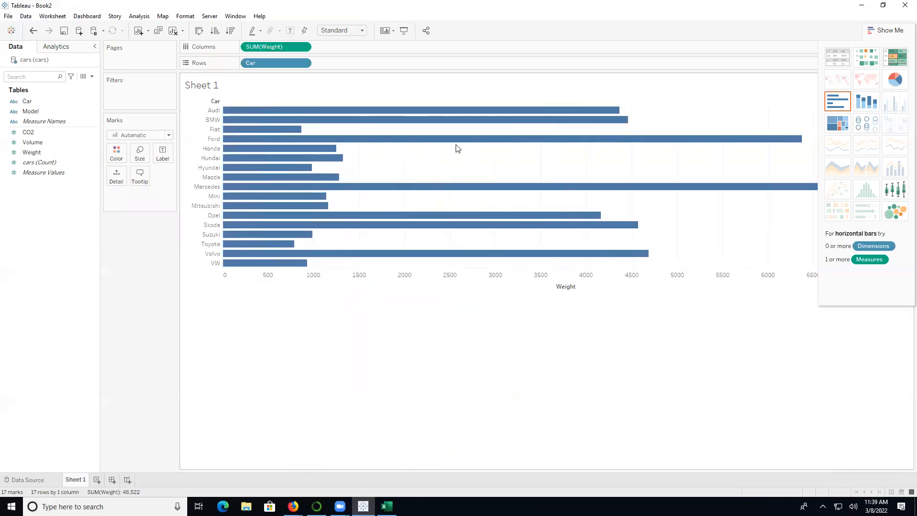
pyautogui.click(866, 101)
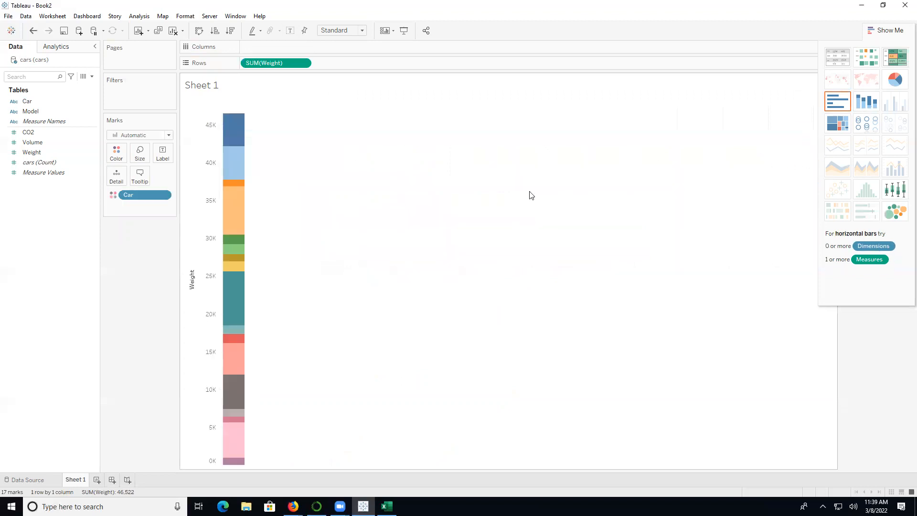
pyautogui.click(847, 105)
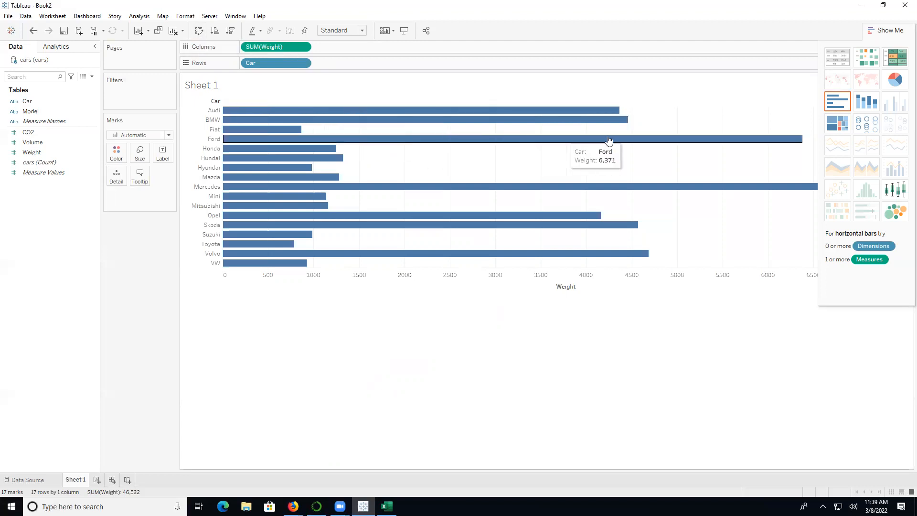
# - Swap rows and columns and swap them back, and sort the cars by weight, first ascending and finally descending
pyautogui.click(199, 30)
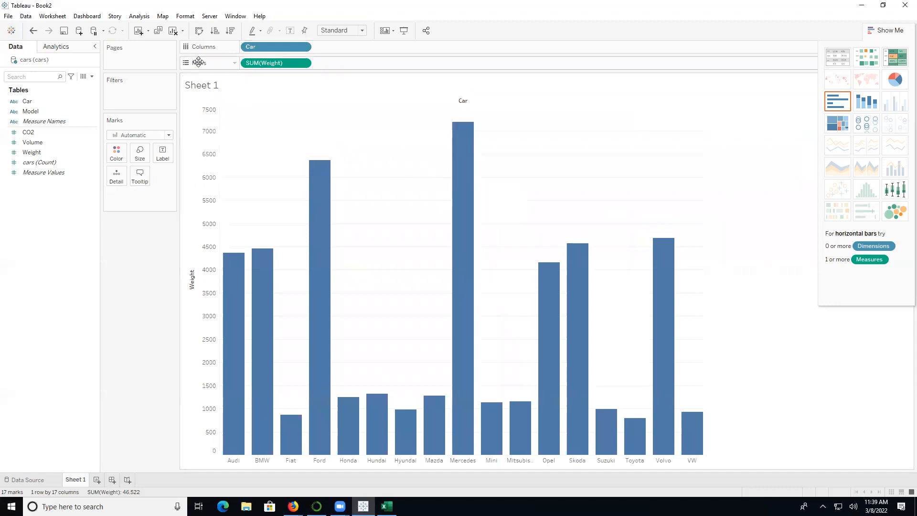
pyautogui.click(199, 30)
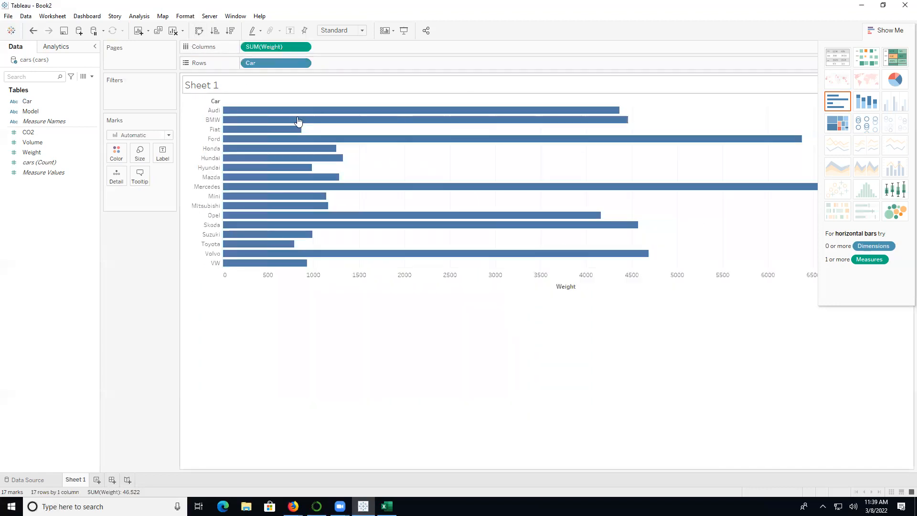
pyautogui.click(210, 35)
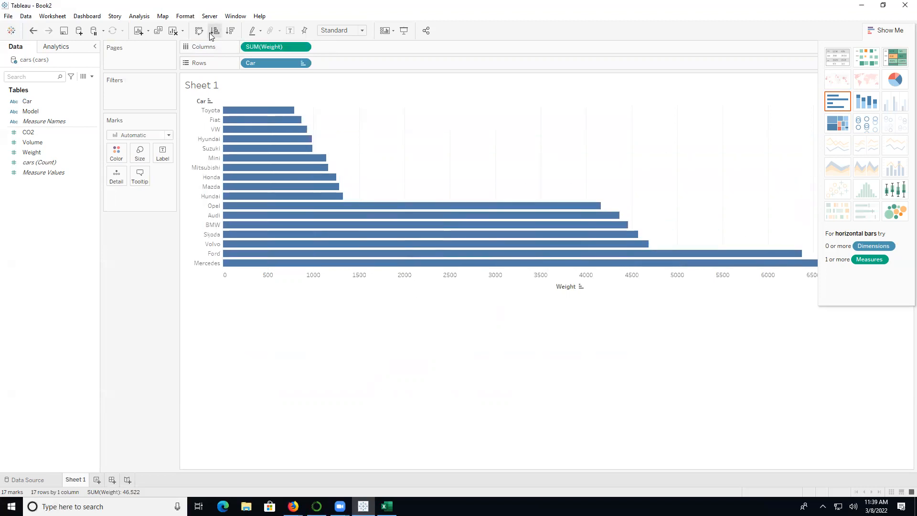
pyautogui.click(234, 31)
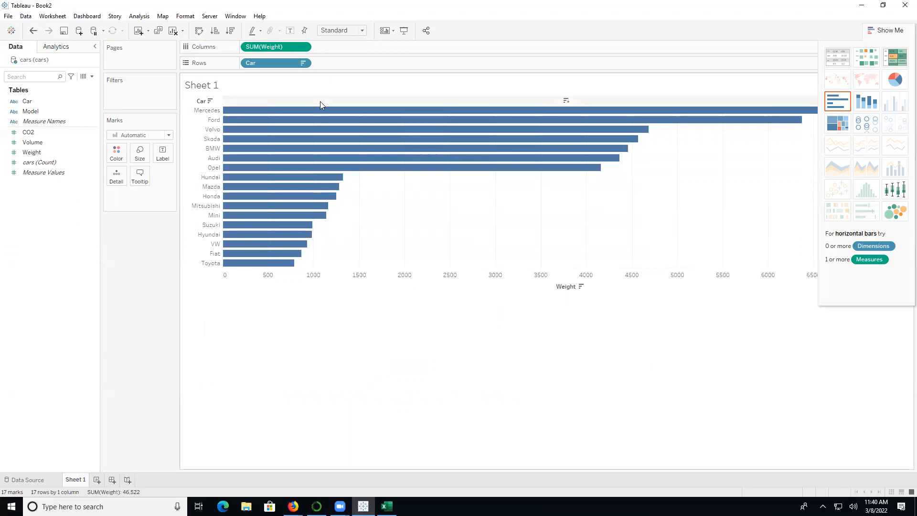
# - Inspect the options of the Car field on the rows, including the available measure aggregations
pyautogui.click(303, 64)
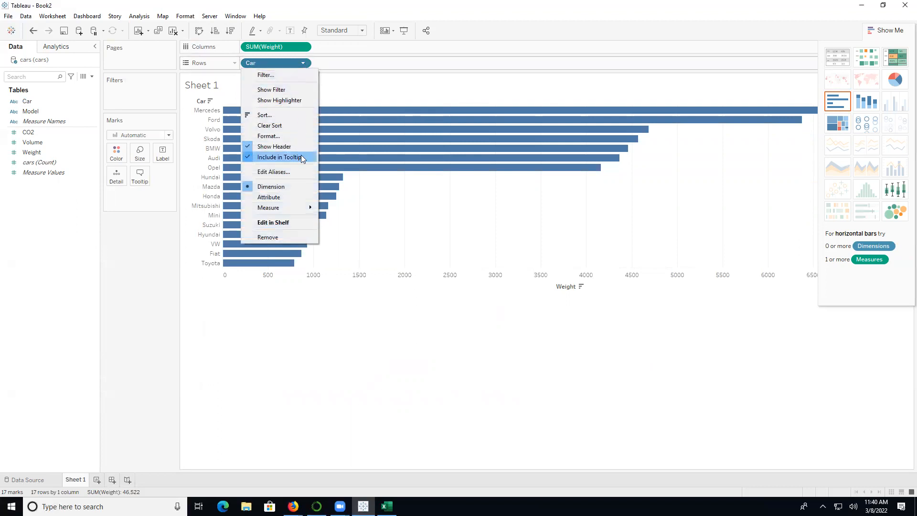
pyautogui.moveTo(302, 204)
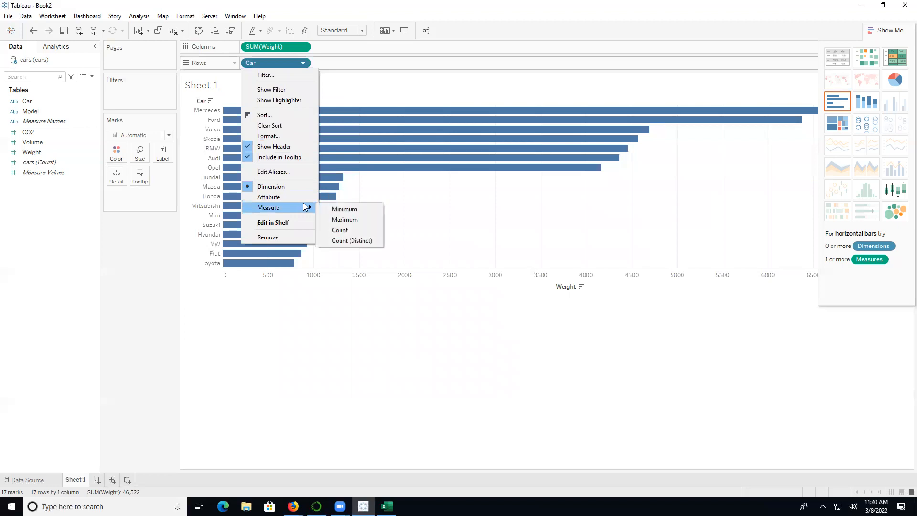
pyautogui.click(354, 61)
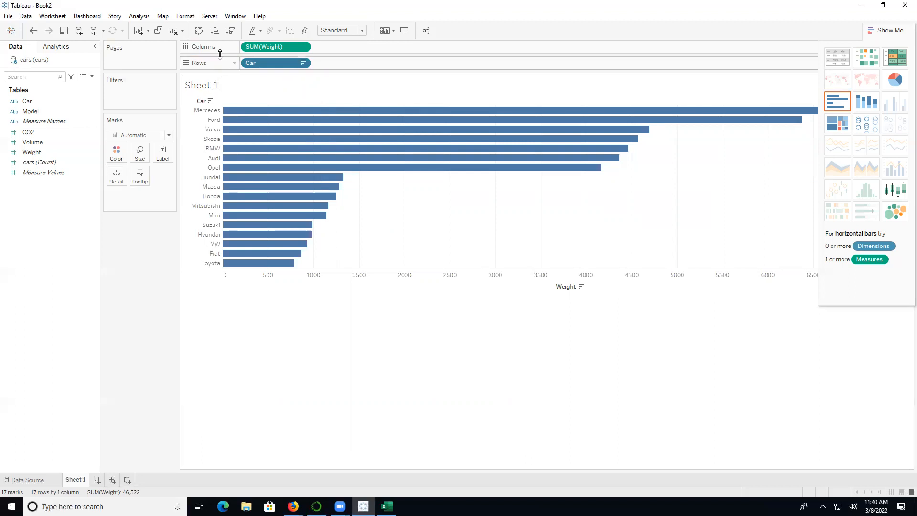
# - Sort the cars by weight in ascending order and swap rows and columns to get vertical bars
pyautogui.click(230, 32)
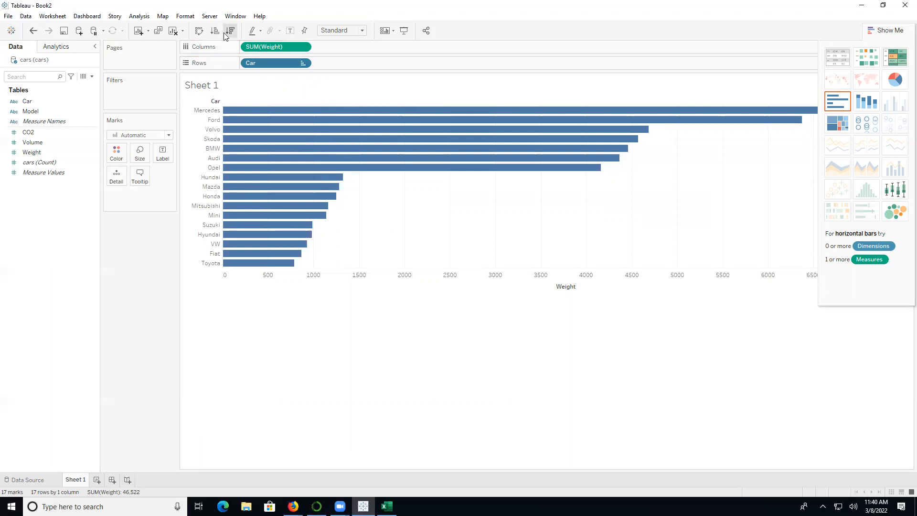
pyautogui.click(214, 30)
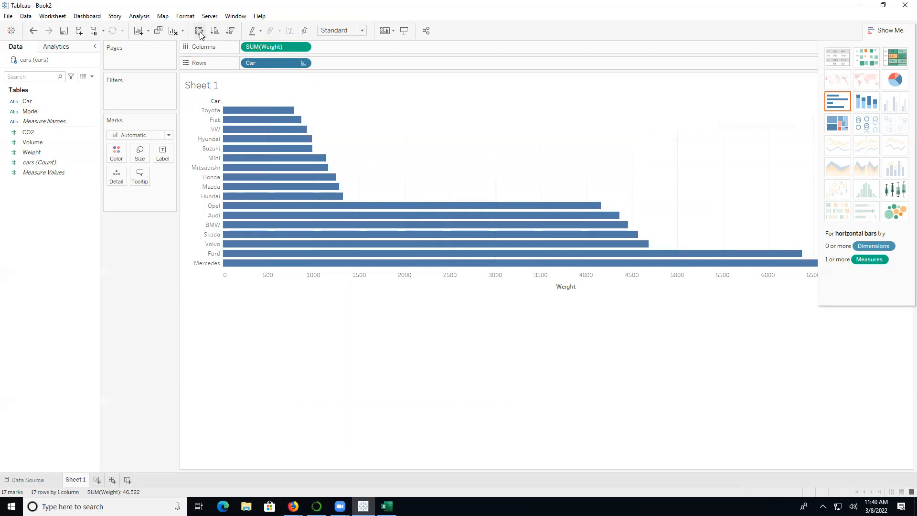
pyautogui.click(199, 31)
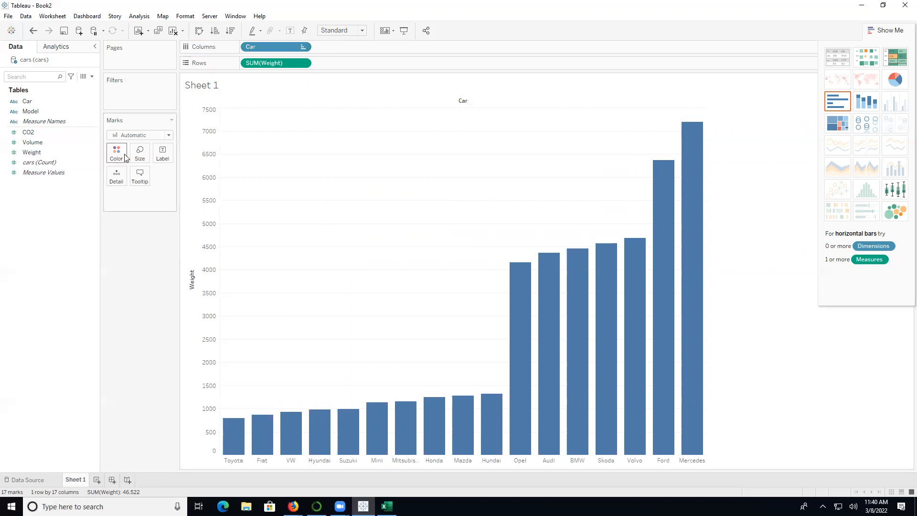
# - Close the cars workbook without saving the changes
pyautogui.click(26, 16)
pyautogui.moveTo(10, 18)
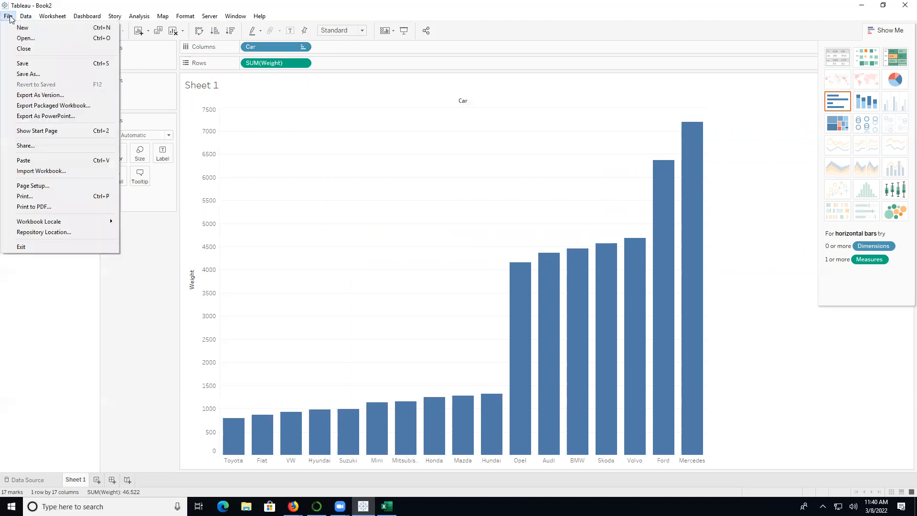
pyautogui.click(33, 50)
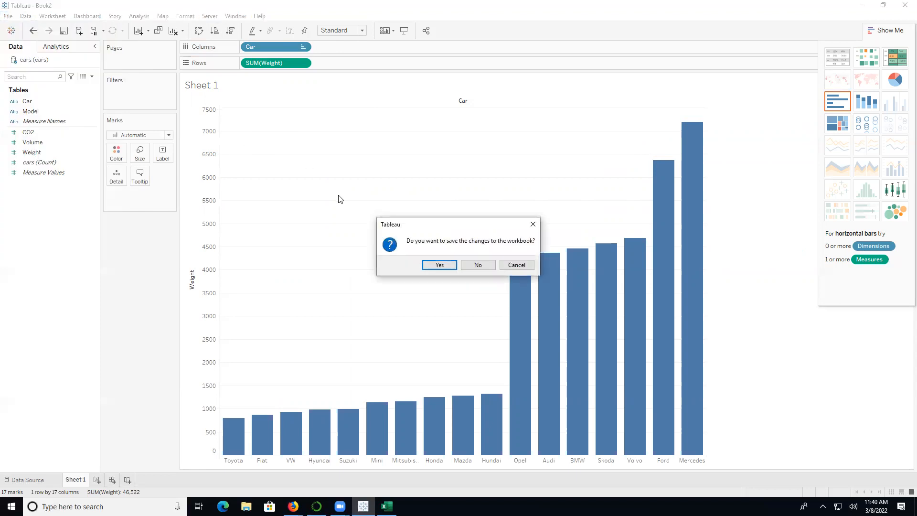
pyautogui.click(478, 265)
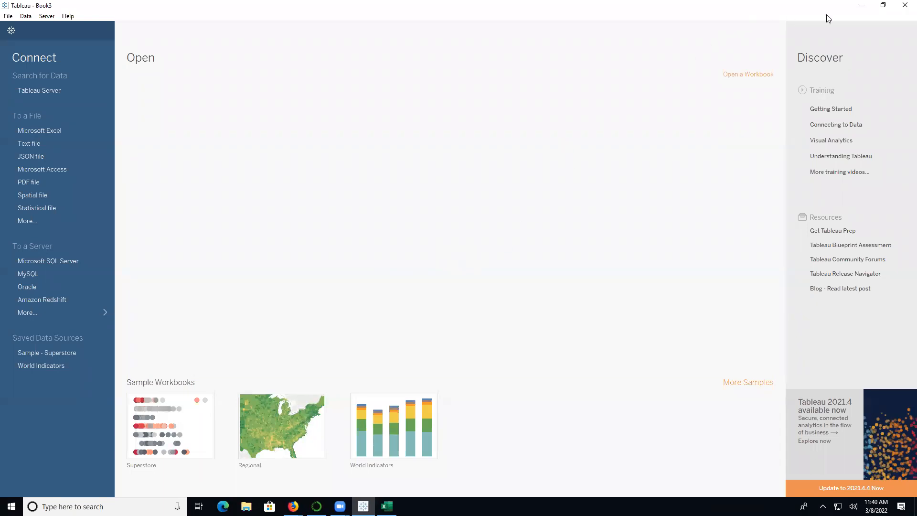
# - Locate the HIzipCodes&Population.csv file on the desktop and return to Tableau
pyautogui.click(861, 5)
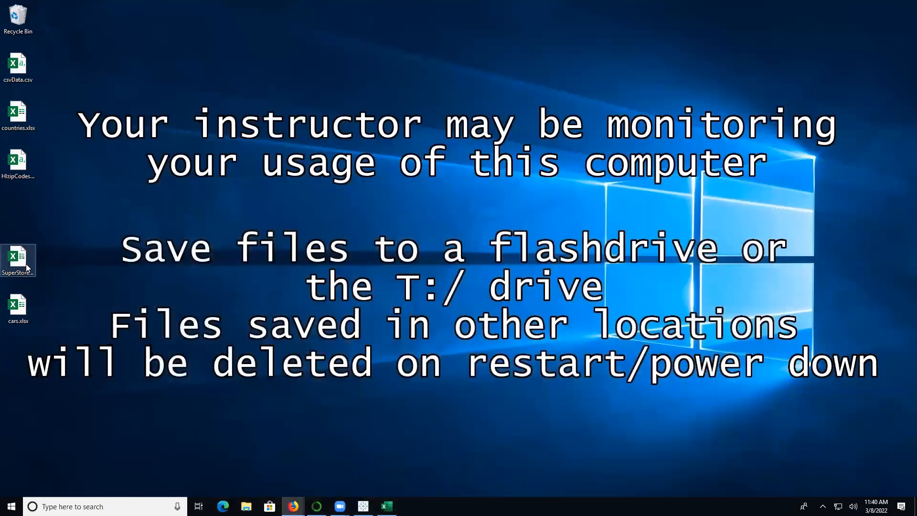
pyautogui.click(18, 164)
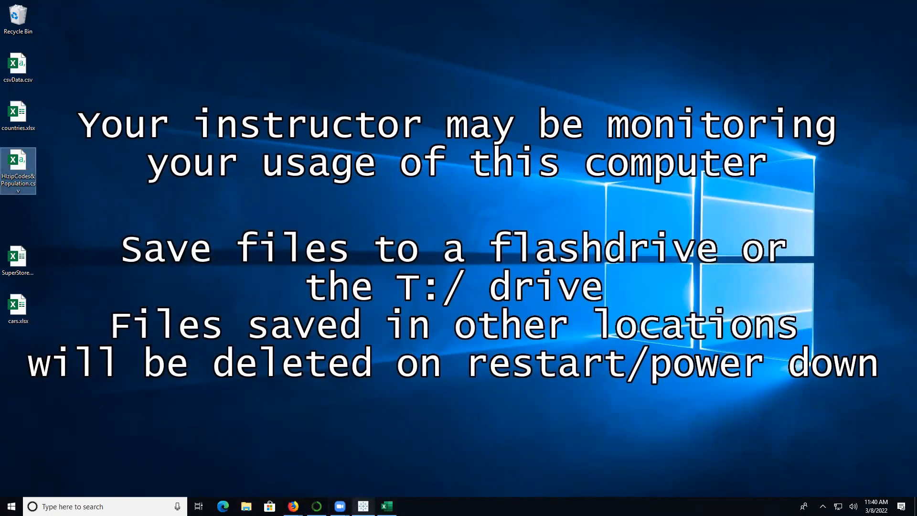
pyautogui.click(362, 505)
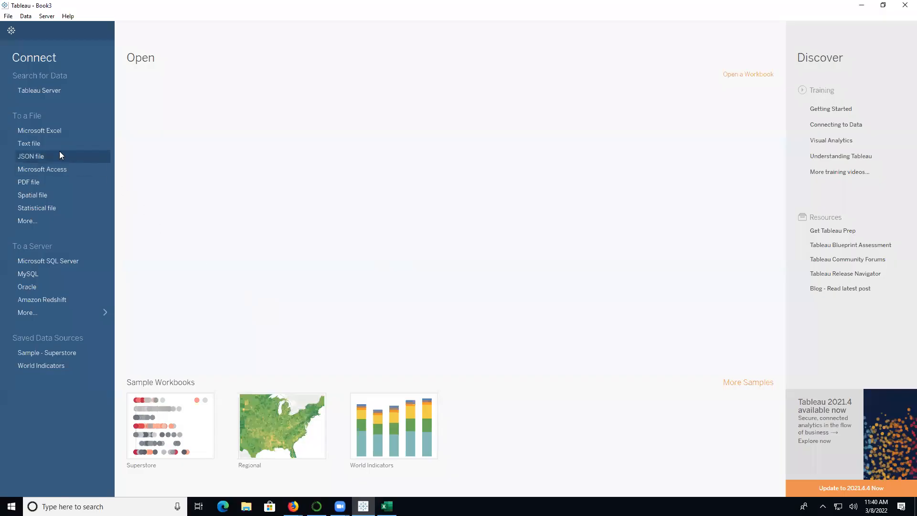
# - Connect to the text file HIzipCodes&Population.csv from the desktop
pyautogui.click(41, 132)
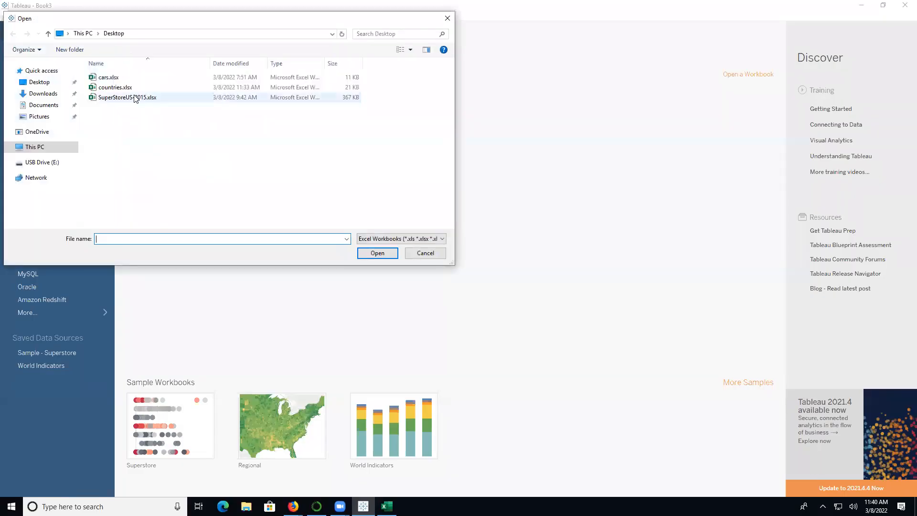
pyautogui.click(425, 252)
pyautogui.click(33, 144)
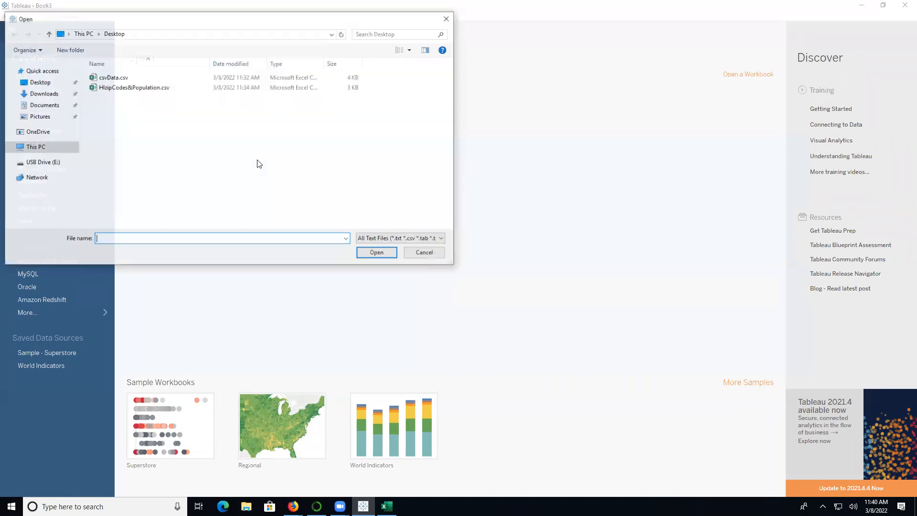
pyautogui.click(128, 88)
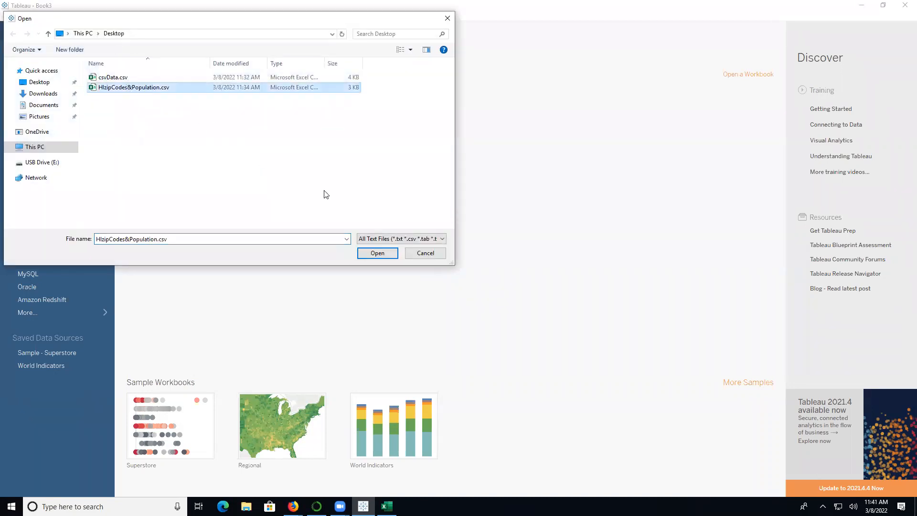
pyautogui.click(378, 252)
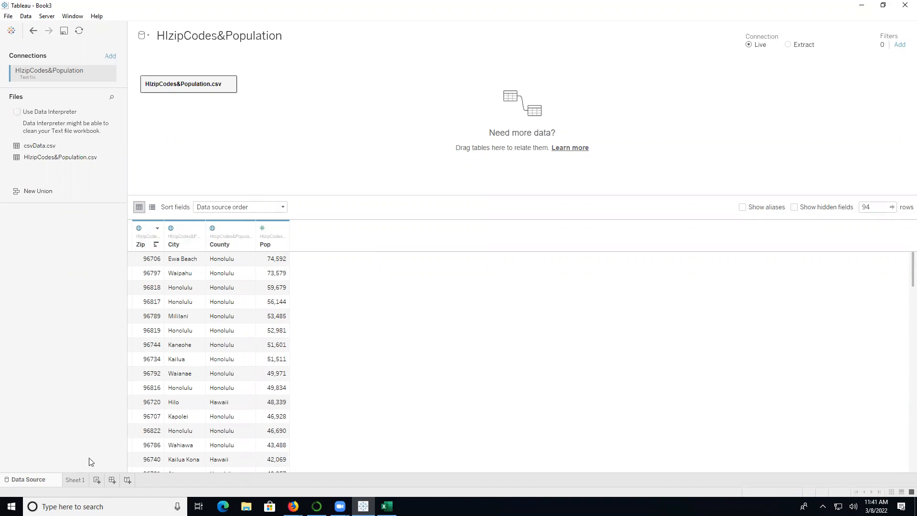
# - Chart the population per zip code on Sheet 1, with Zip as columns and Pop as rows
pyautogui.click(76, 480)
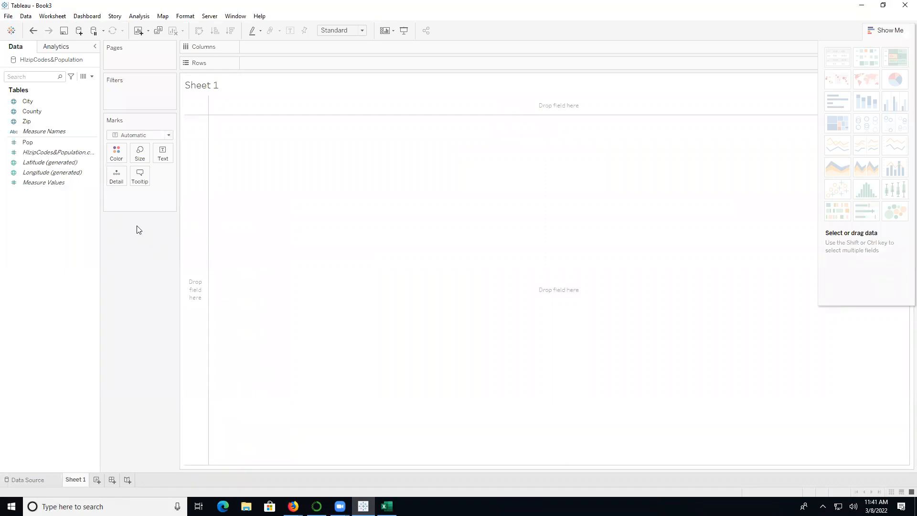
pyautogui.moveTo(45, 121); pyautogui.dragTo(280, 46)
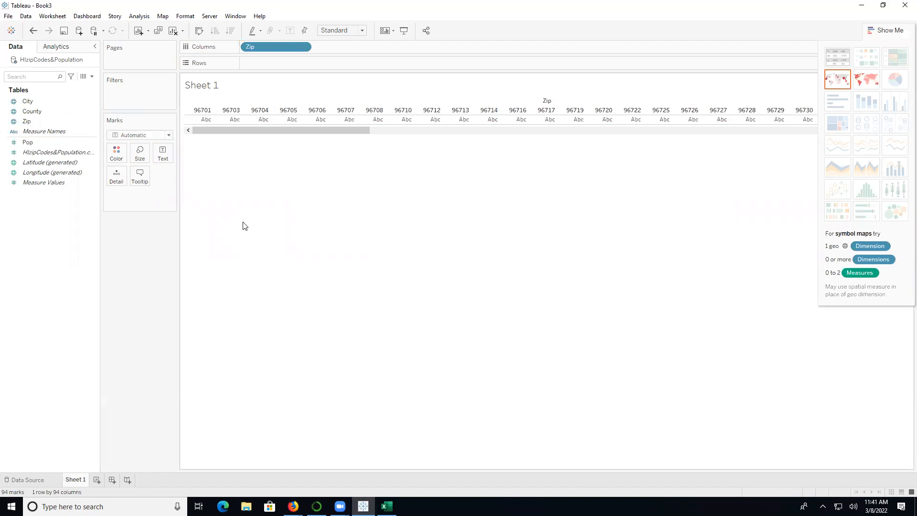
pyautogui.moveTo(27, 142); pyautogui.dragTo(261, 61)
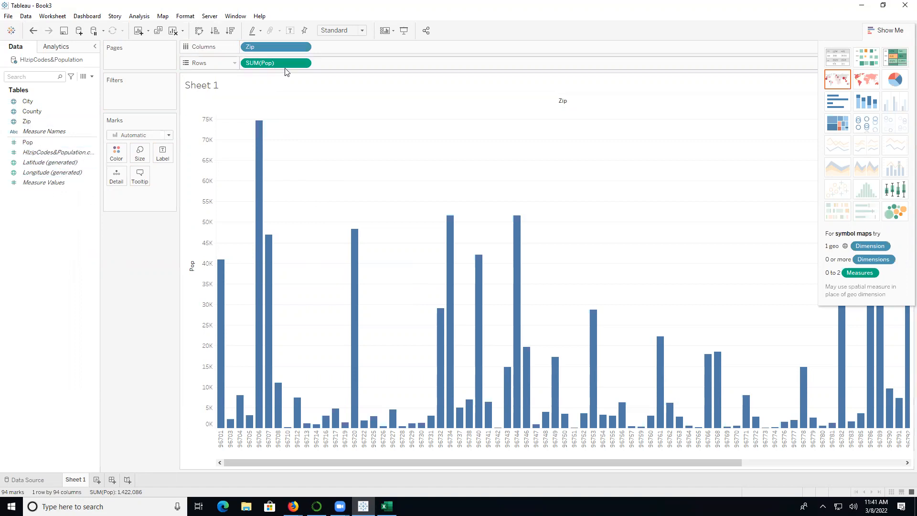
# - Display the population per zip code as a filled map
pyautogui.click(29, 121)
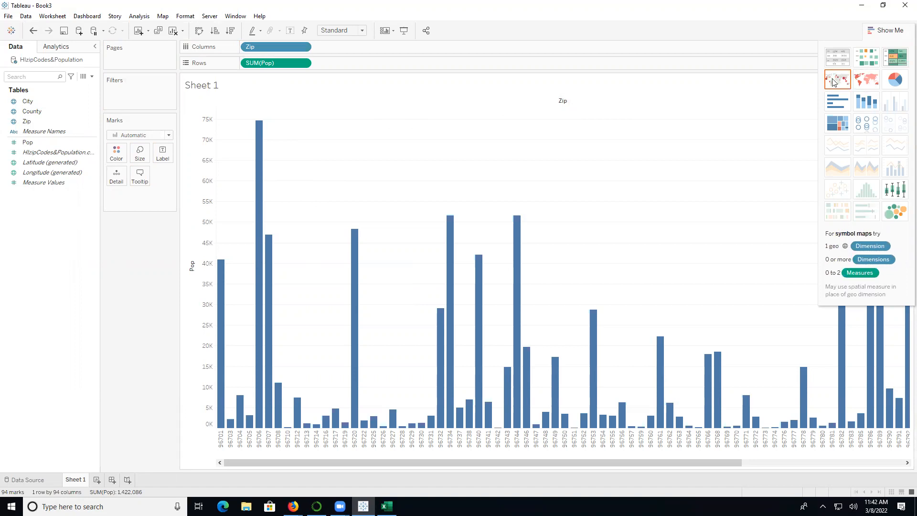
pyautogui.click(865, 84)
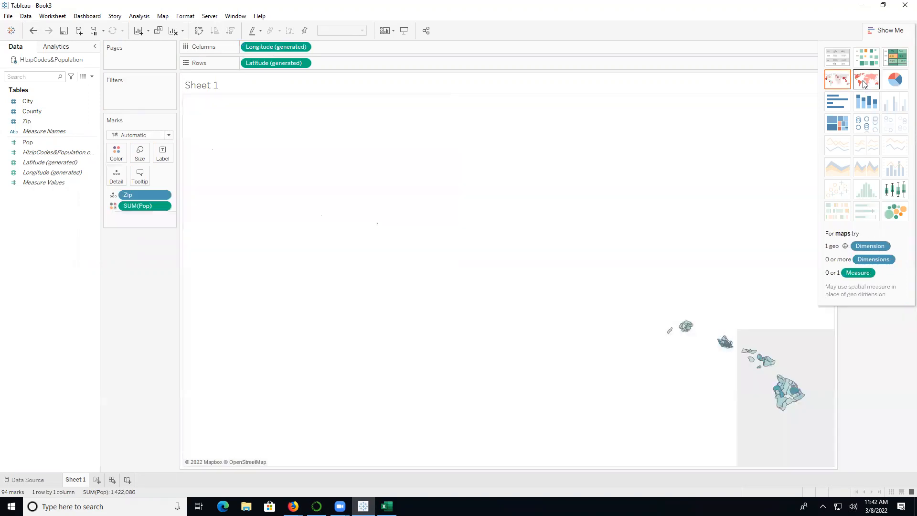
pyautogui.scroll(2, 666, 228)
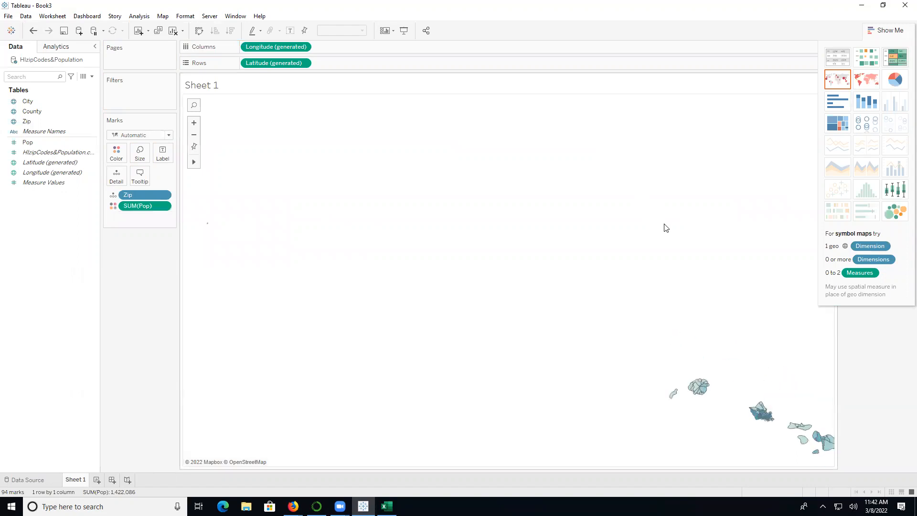
# - Try to move the map toward the Hawaiian islands, clear the resulting mark selections, and zoom out
pyautogui.moveTo(649, 243); pyautogui.dragTo(363, 152)
pyautogui.moveTo(801, 315); pyautogui.dragTo(593, 221)
pyautogui.moveTo(815, 432); pyautogui.dragTo(638, 297)
pyautogui.click(638, 297)
pyautogui.moveTo(735, 449); pyautogui.dragTo(539, 389)
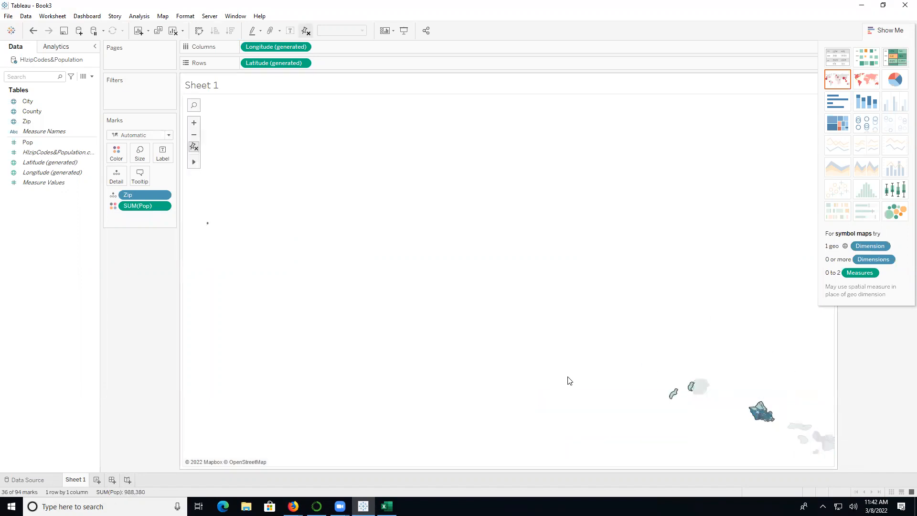
pyautogui.click(794, 399)
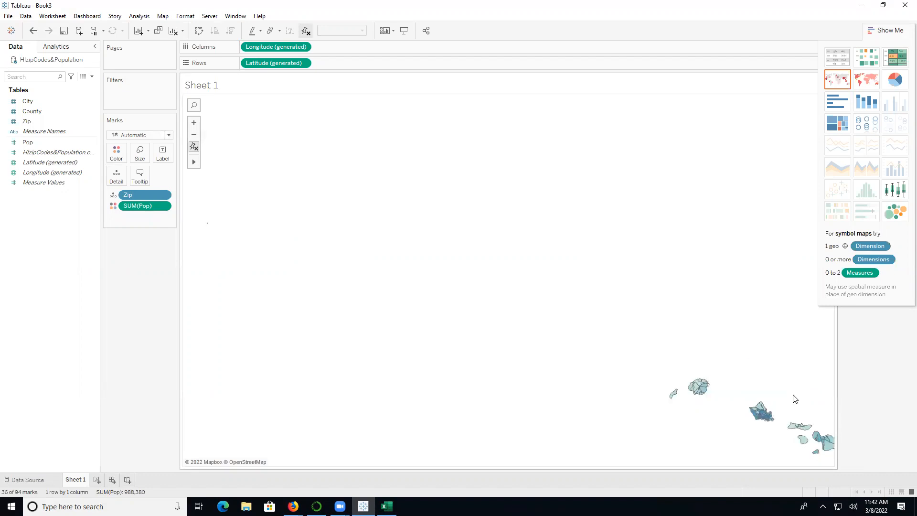
pyautogui.moveTo(825, 438); pyautogui.dragTo(531, 284)
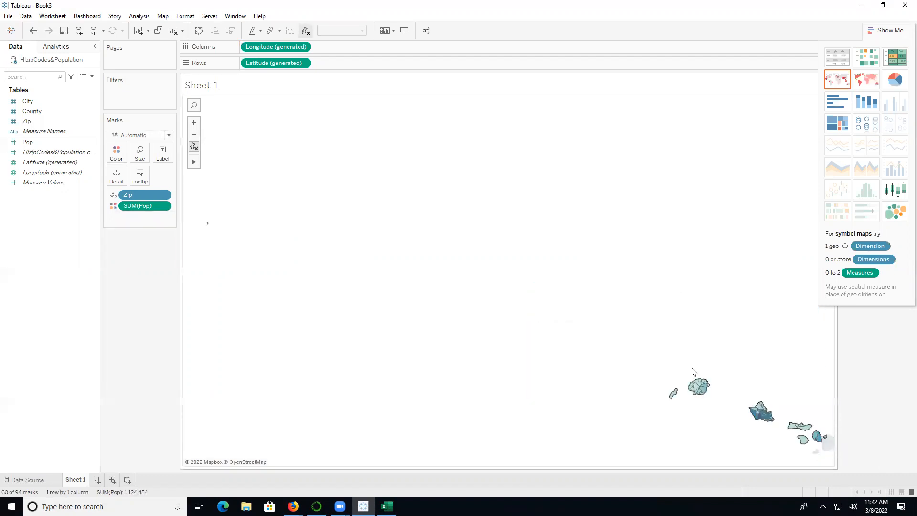
pyautogui.click(346, 220)
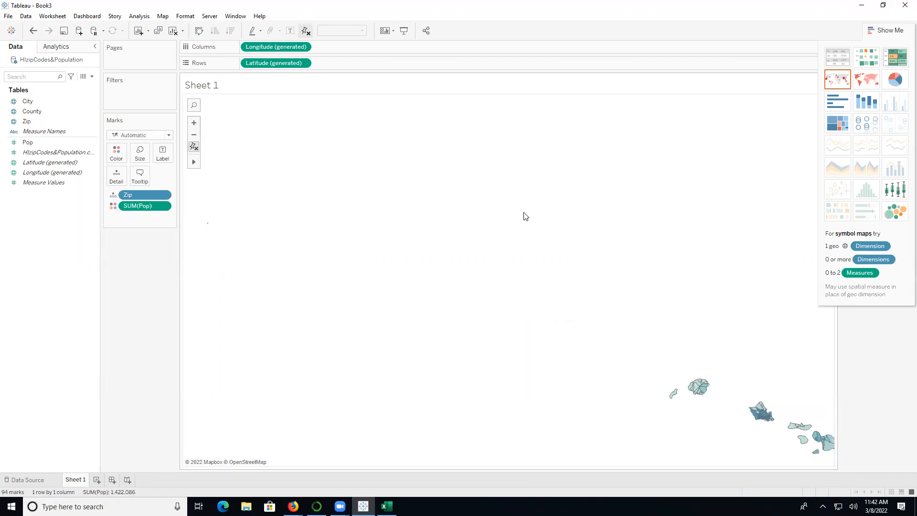
pyautogui.scroll(-1, 524, 206)
pyautogui.scroll(-2, 342, 199)
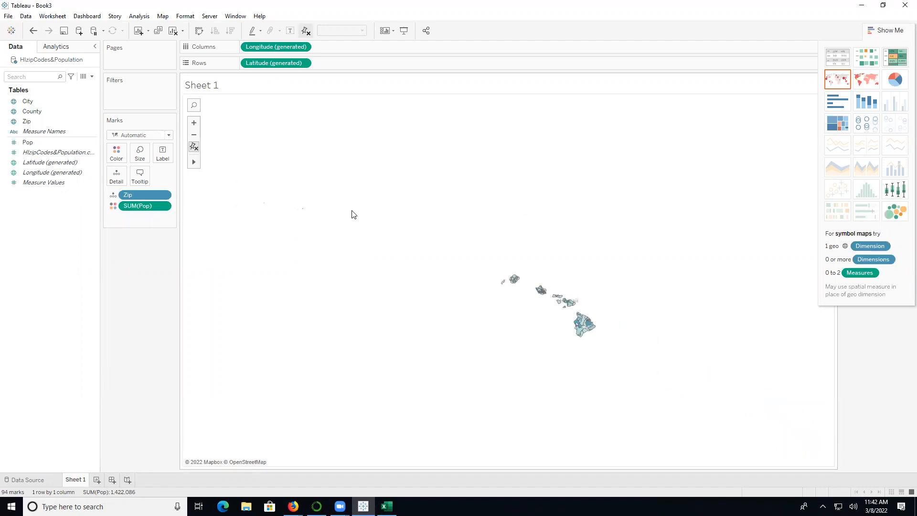
# - Open the map search and take a closer look at the zip code areas of the Hawaiian islands
pyautogui.click(193, 105)
pyautogui.scroll(1, 400, 241)
pyautogui.scroll(1, 400, 241)
pyautogui.moveTo(436, 263); pyautogui.dragTo(310, 189)
pyautogui.moveTo(713, 344); pyautogui.dragTo(415, 211)
pyautogui.moveTo(676, 400); pyautogui.dragTo(425, 313)
pyautogui.moveTo(501, 312); pyautogui.dragTo(239, 165)
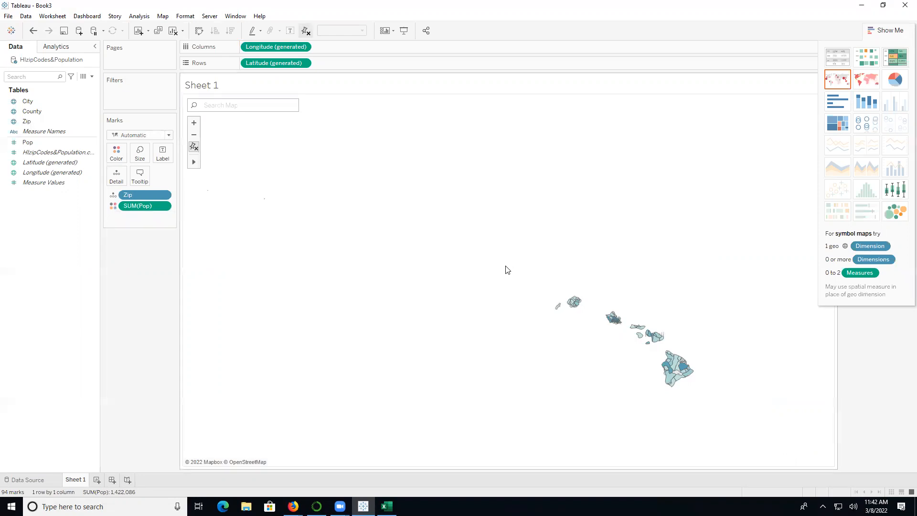
pyautogui.scroll(2, 587, 317)
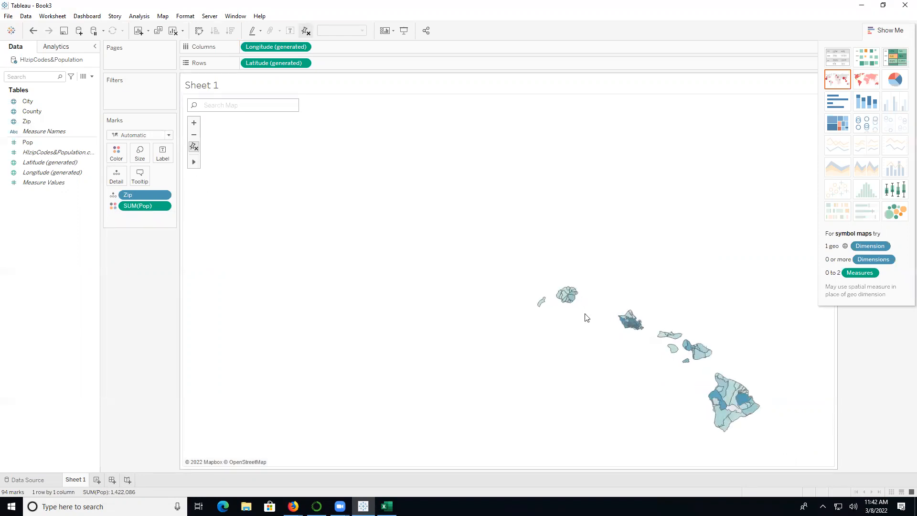
pyautogui.scroll(1, 586, 318)
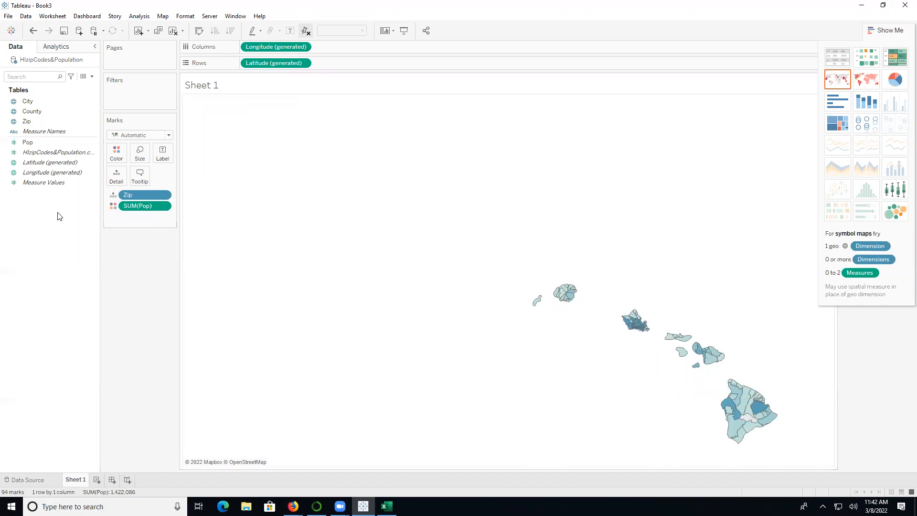
# - Clear Sheet 1 by removing the latitude, longitude, Zip and Pop fields from the view
pyautogui.moveTo(276, 62); pyautogui.dragTo(79, 253)
pyautogui.moveTo(279, 44); pyautogui.dragTo(119, 244)
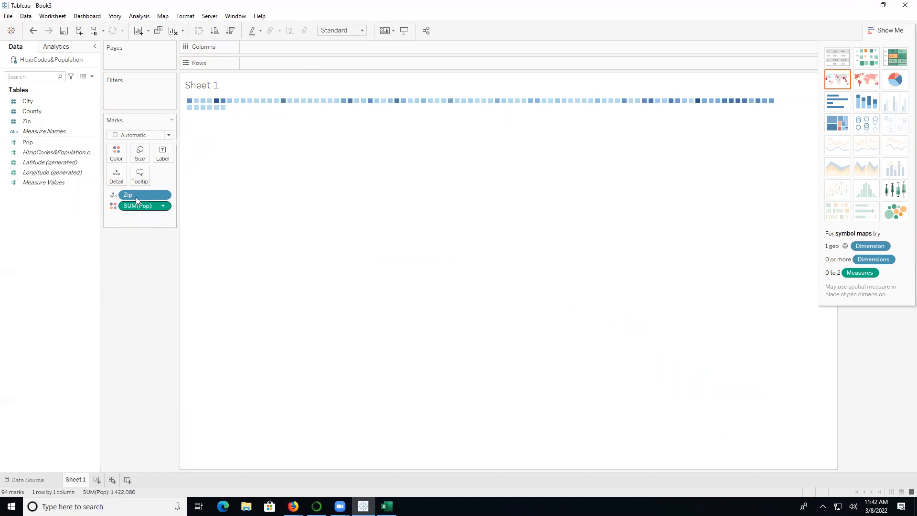
pyautogui.moveTo(141, 195); pyautogui.dragTo(93, 257)
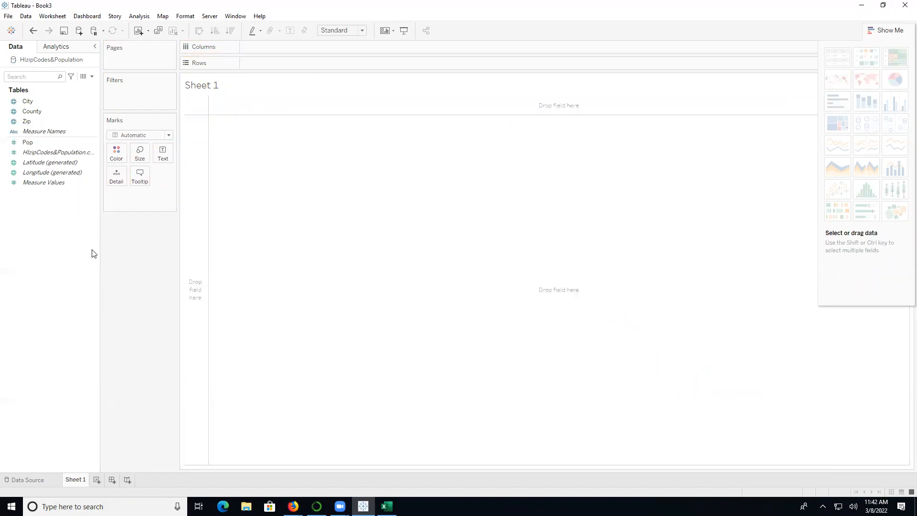
# - Place Zip on the columns and remove it again
pyautogui.moveTo(36, 121); pyautogui.dragTo(262, 45)
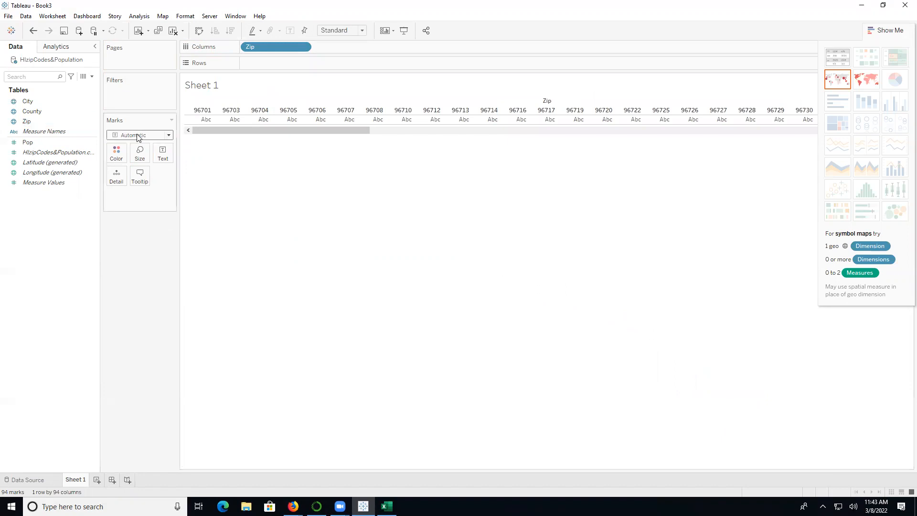
pyautogui.moveTo(278, 44); pyautogui.dragTo(76, 220)
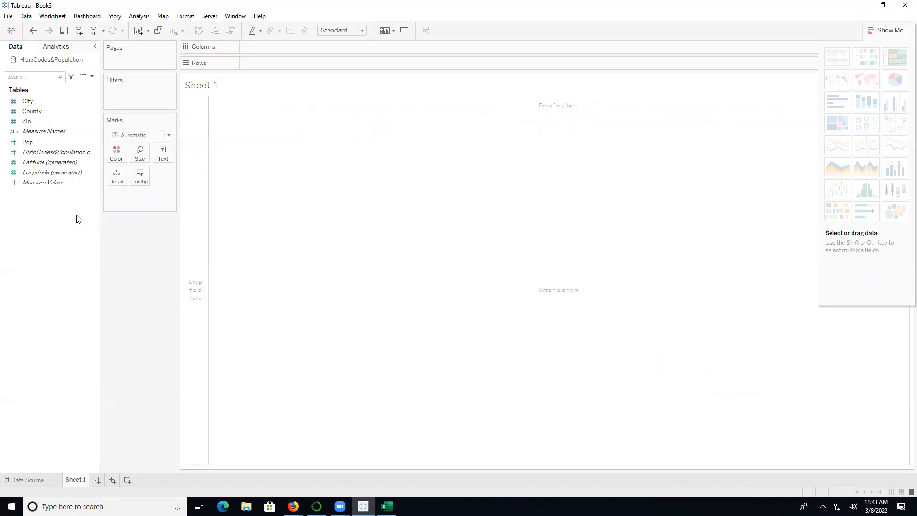
# - Convert the Zip field to a measure and plot it on the columns against Pop on the rows
pyautogui.rightClick(93, 124)
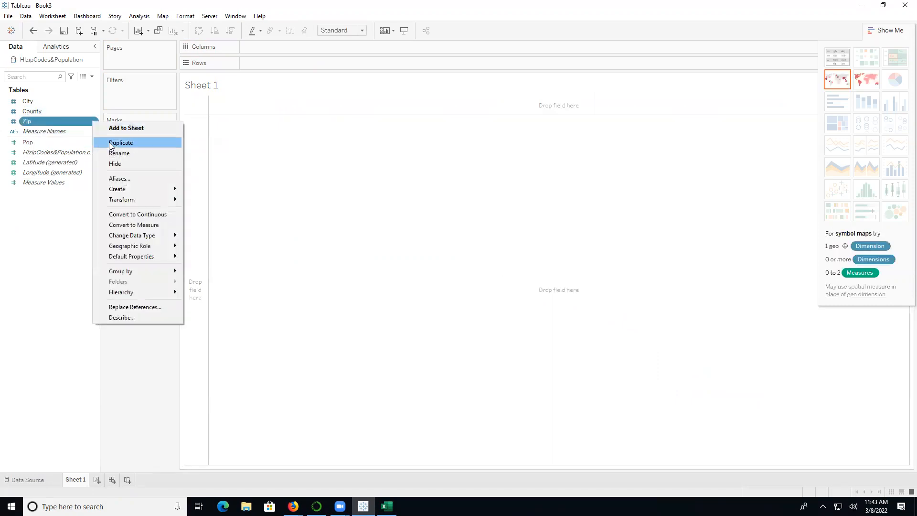
pyautogui.click(154, 224)
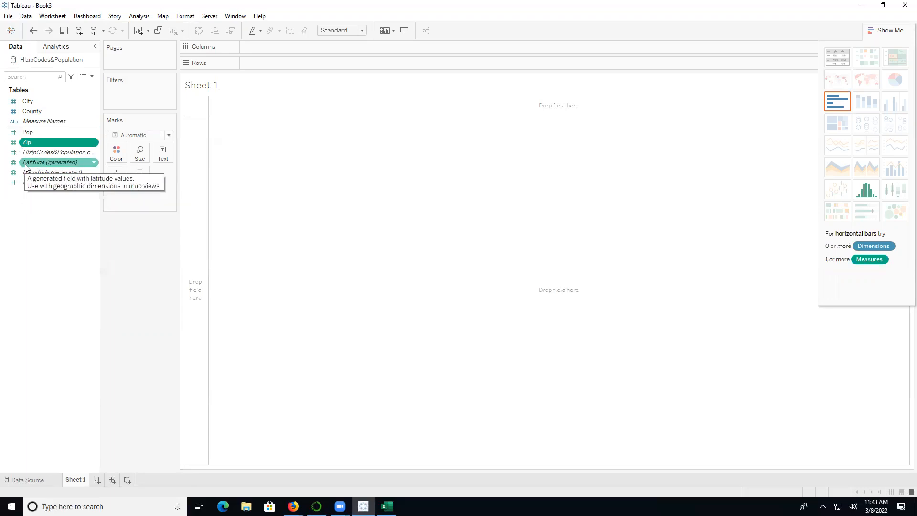
pyautogui.moveTo(56, 142); pyautogui.dragTo(293, 46)
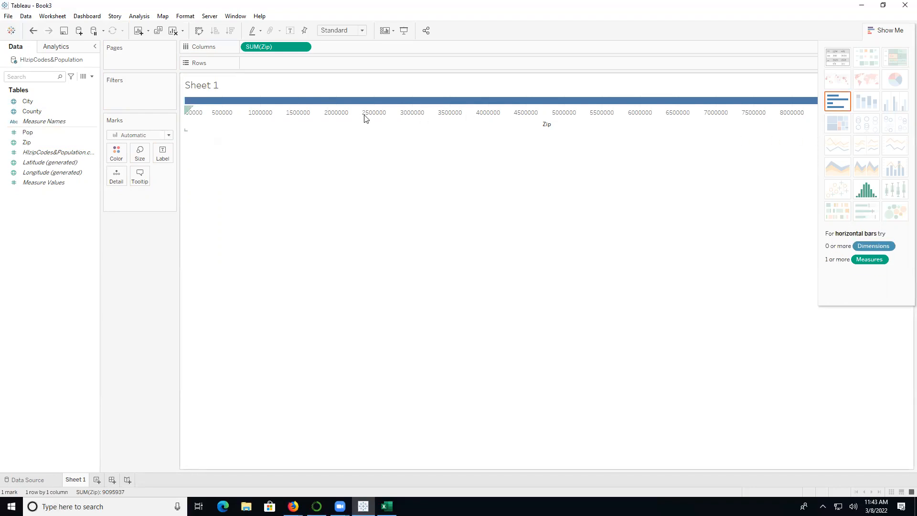
pyautogui.moveTo(29, 132); pyautogui.dragTo(265, 63)
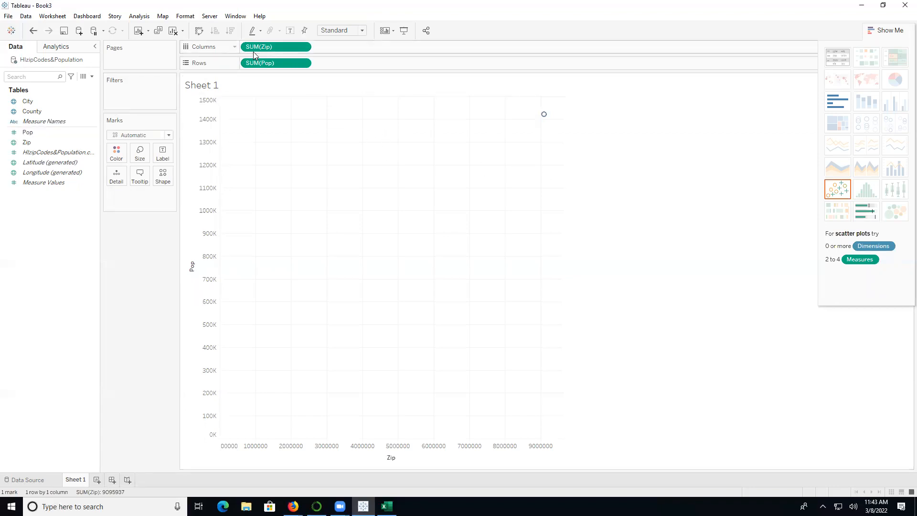
# - Remove Pop and Zip from the view and convert the Zip field back to a dimension
pyautogui.moveTo(301, 62); pyautogui.dragTo(70, 242)
pyautogui.moveTo(272, 48); pyautogui.dragTo(72, 230)
pyautogui.click(69, 146)
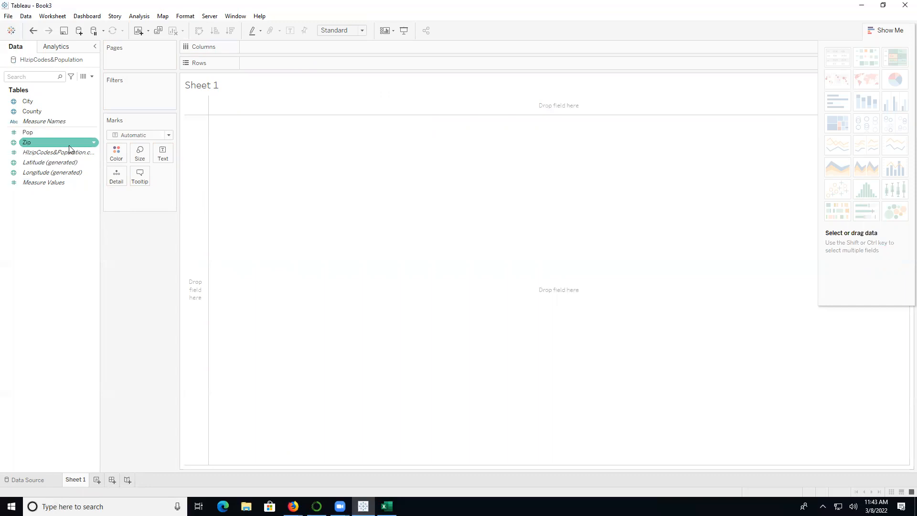
pyautogui.click(94, 143)
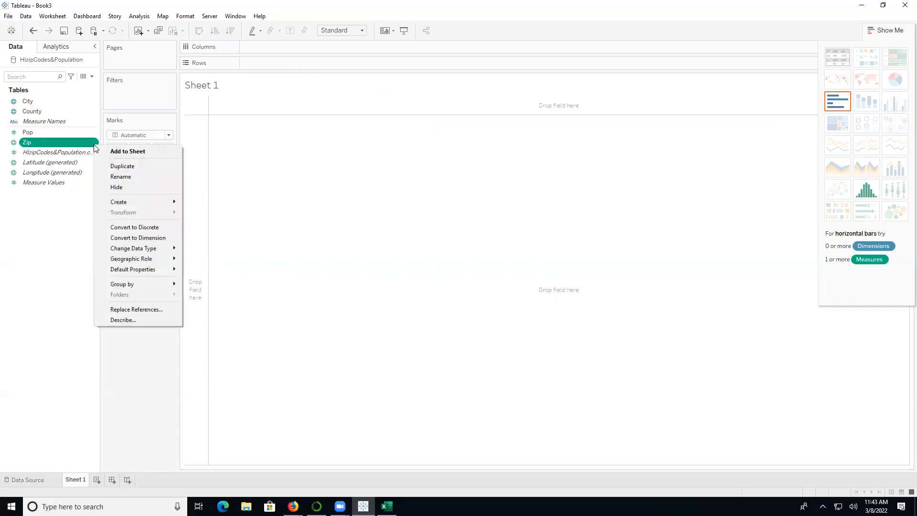
pyautogui.click(141, 238)
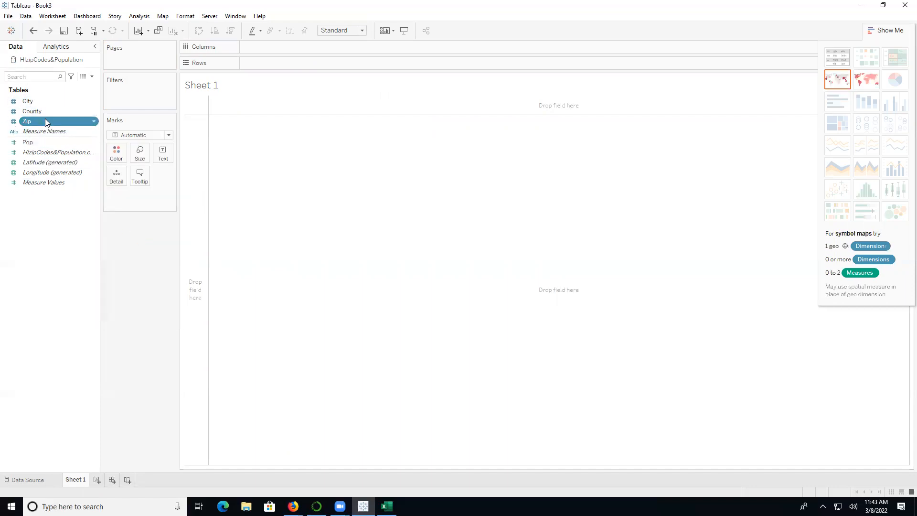
# - Compare the field options offered for the Pop measure and the Zip dimension
pyautogui.moveTo(45, 122); pyautogui.dragTo(54, 95)
pyautogui.moveTo(54, 94); pyautogui.dragTo(50, 101)
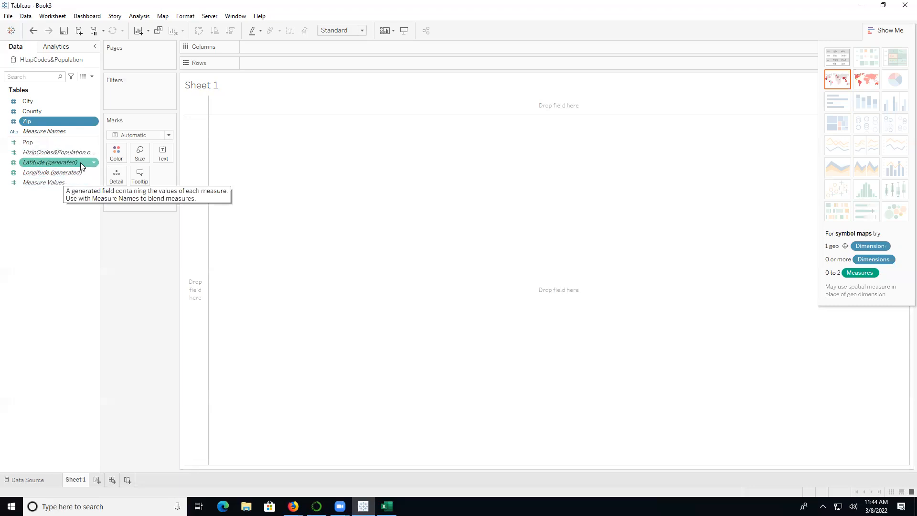
pyautogui.rightClick(48, 140)
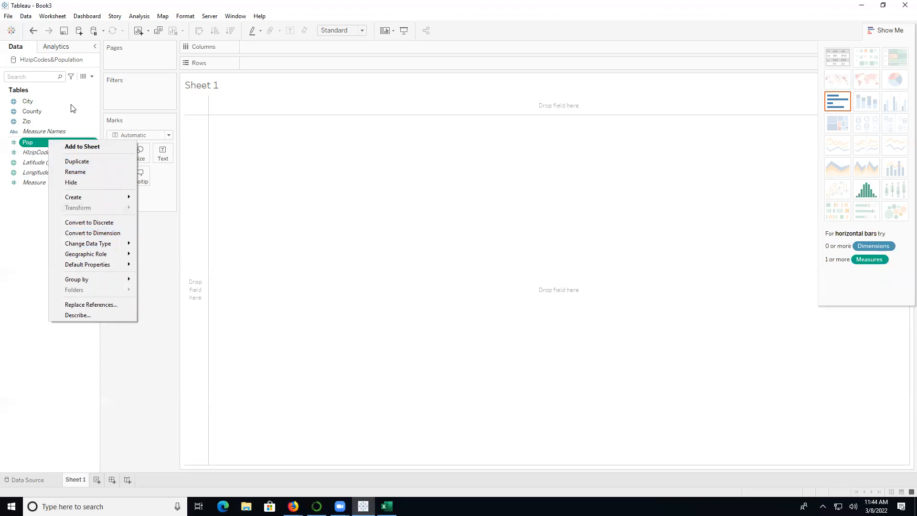
pyautogui.click(26, 120)
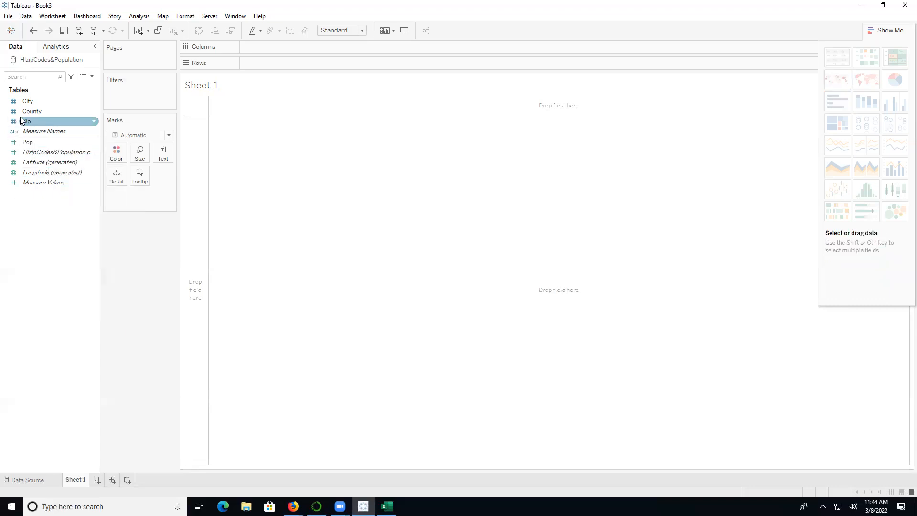
pyautogui.rightClick(30, 121)
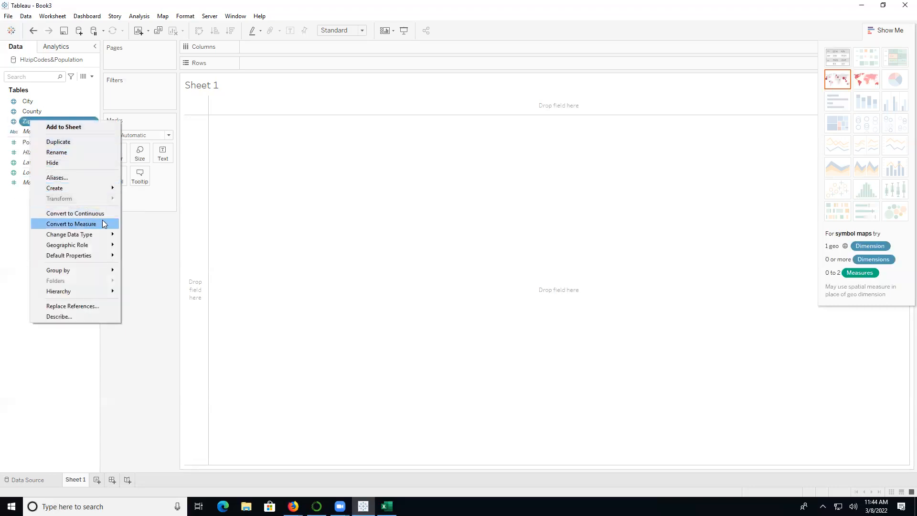
pyautogui.click(20, 227)
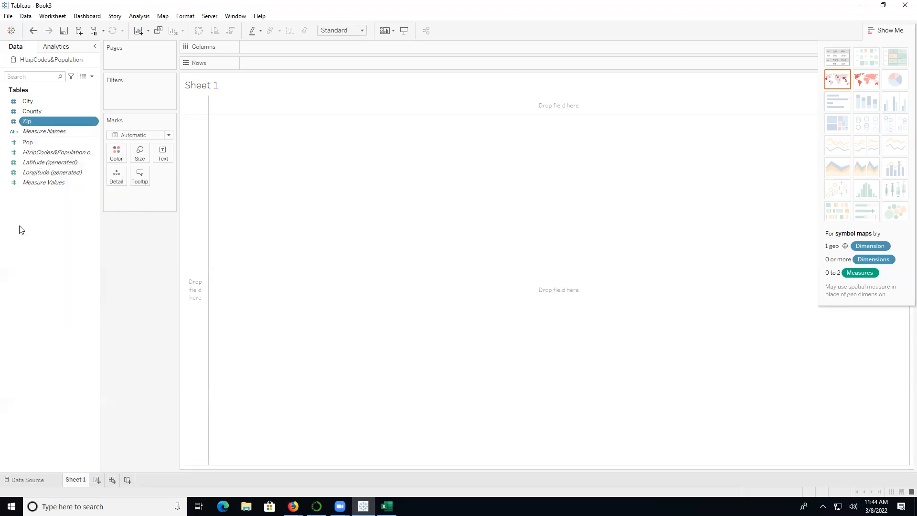
pyautogui.click(39, 145)
pyautogui.rightClick(39, 150)
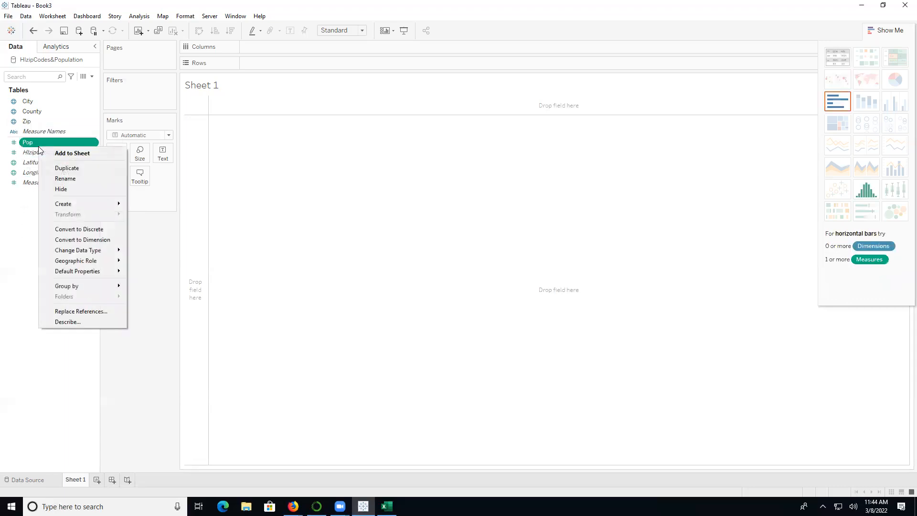
pyautogui.click(10, 207)
pyautogui.click(48, 182)
pyautogui.click(50, 192)
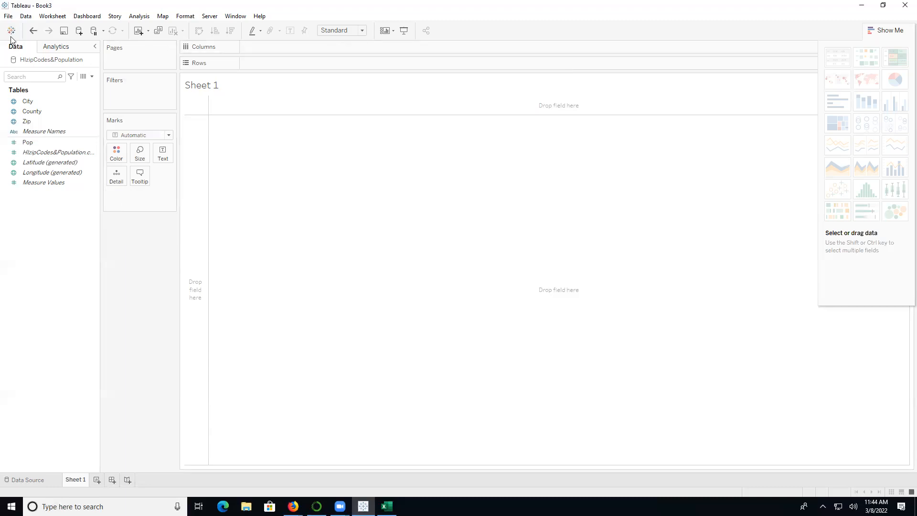
# - Start a new workbook without saving the current one and connect it to the Excel file countries.xlsx
pyautogui.click(9, 16)
pyautogui.click(40, 50)
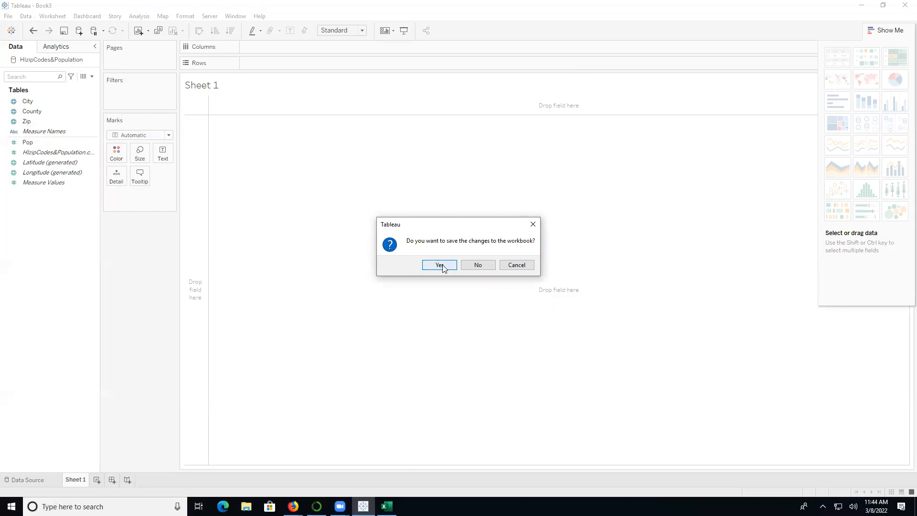
pyautogui.click(468, 267)
pyautogui.click(40, 130)
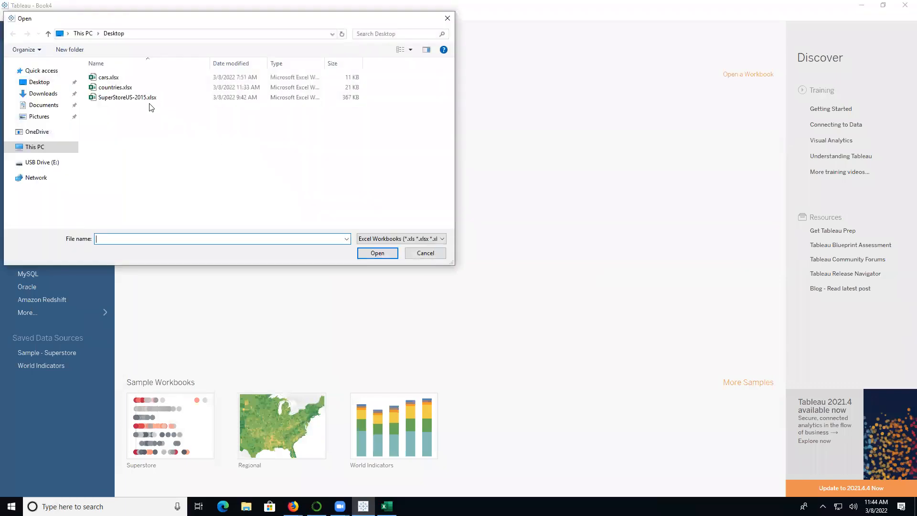
pyautogui.click(111, 88)
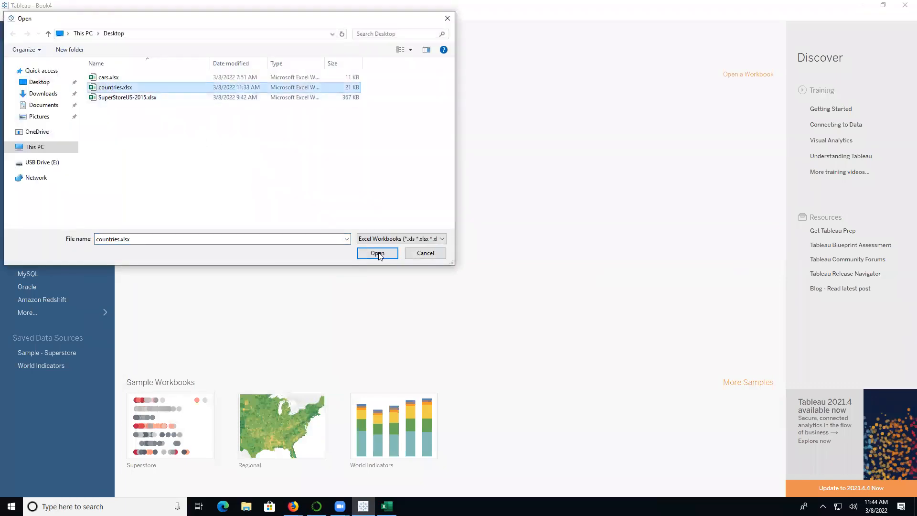
pyautogui.click(377, 252)
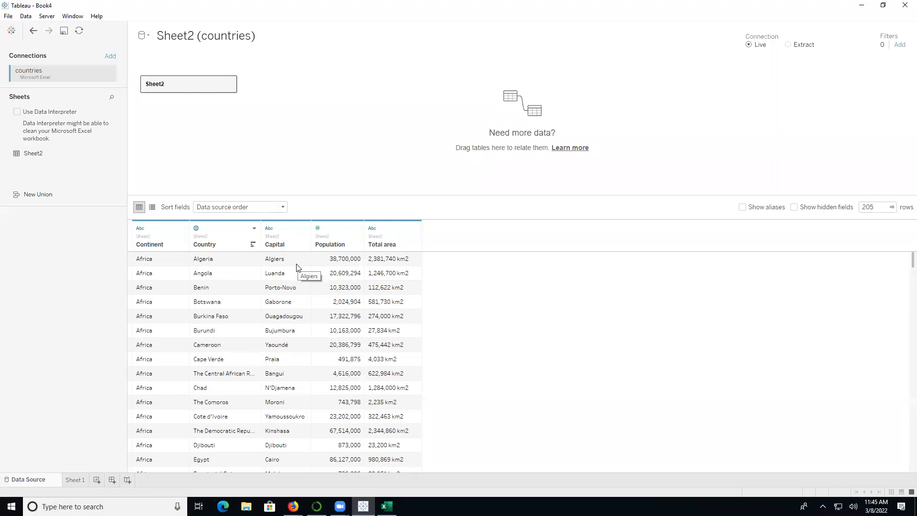
# - Look over the countries data and, in Sheet 1, place Continent on the columns and Total area on the rows
pyautogui.scroll(-2, 297, 268)
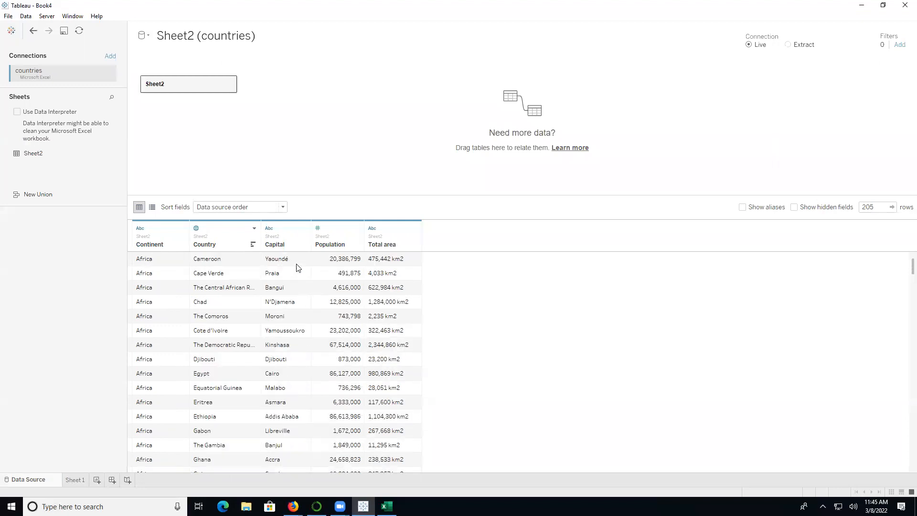
pyautogui.scroll(2, 297, 268)
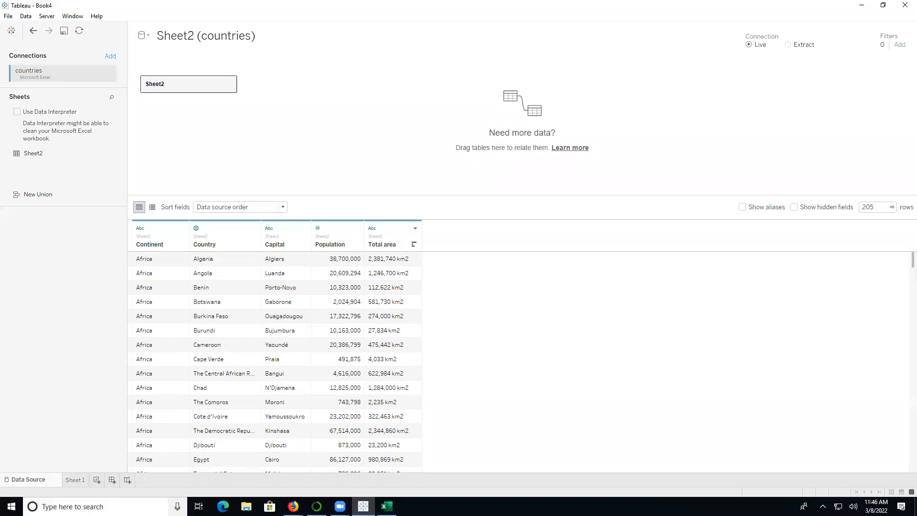
pyautogui.click(81, 480)
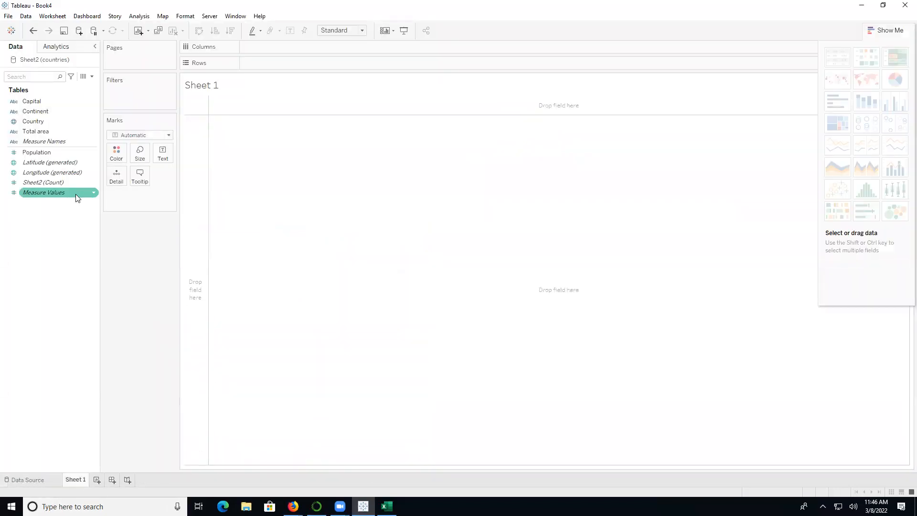
pyautogui.click(52, 113)
pyautogui.moveTo(52, 112); pyautogui.dragTo(282, 48)
pyautogui.moveTo(43, 152); pyautogui.dragTo(268, 65)
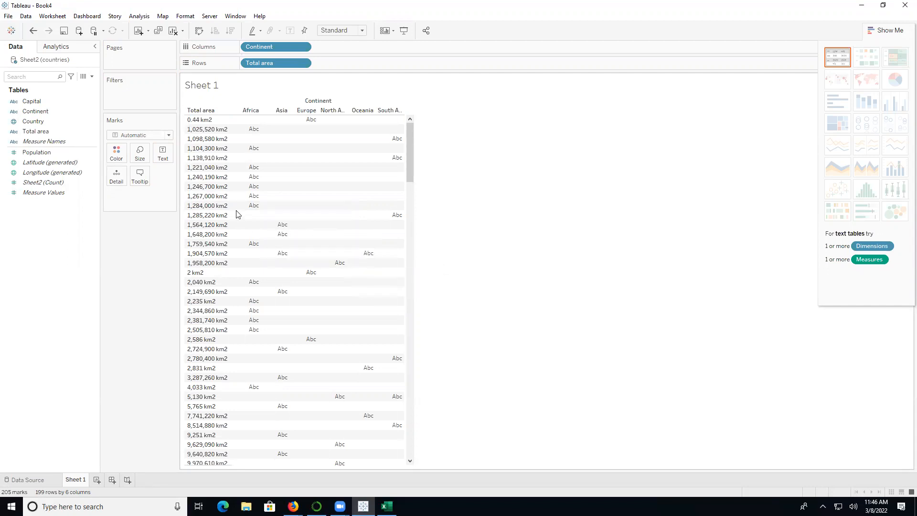
pyautogui.moveTo(239, 211)
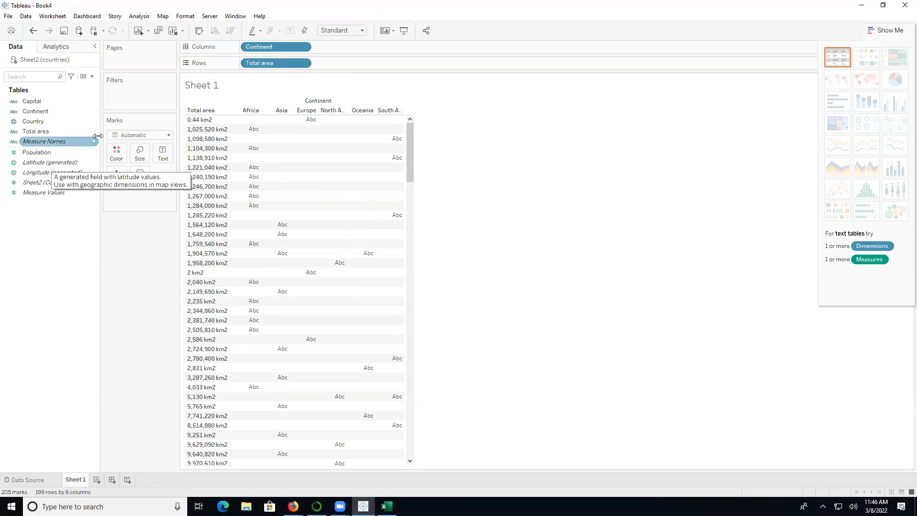
# - Convert Total area to a measure and place it on the rows in place of the dimension
pyautogui.moveTo(282, 63); pyautogui.dragTo(73, 195)
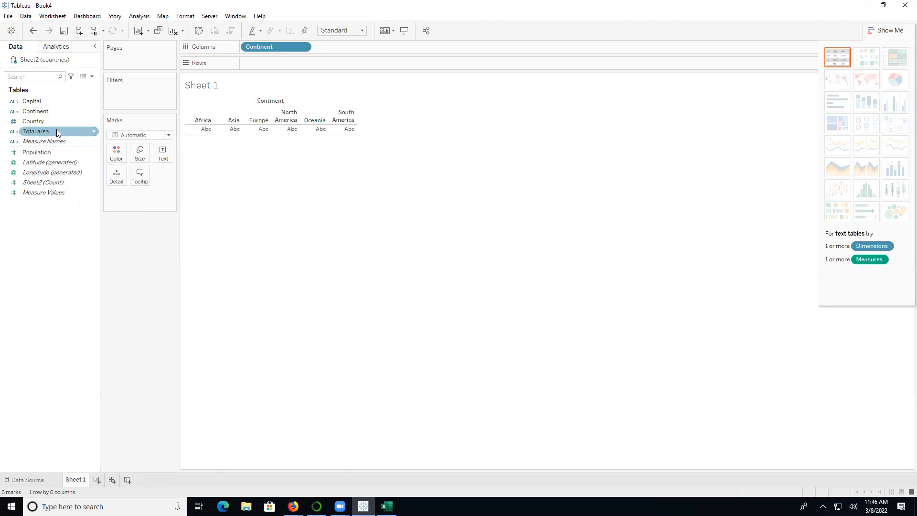
pyautogui.rightClick(96, 131)
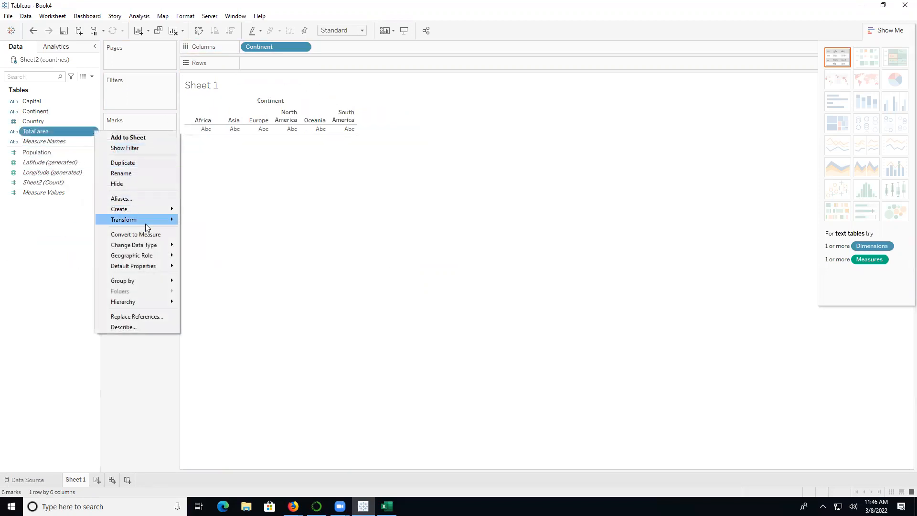
pyautogui.click(153, 234)
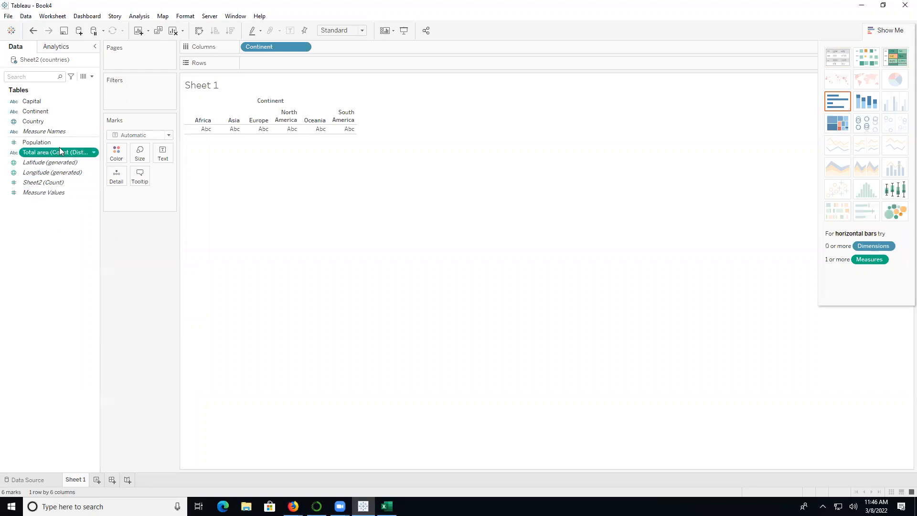
pyautogui.moveTo(60, 155); pyautogui.dragTo(283, 62)
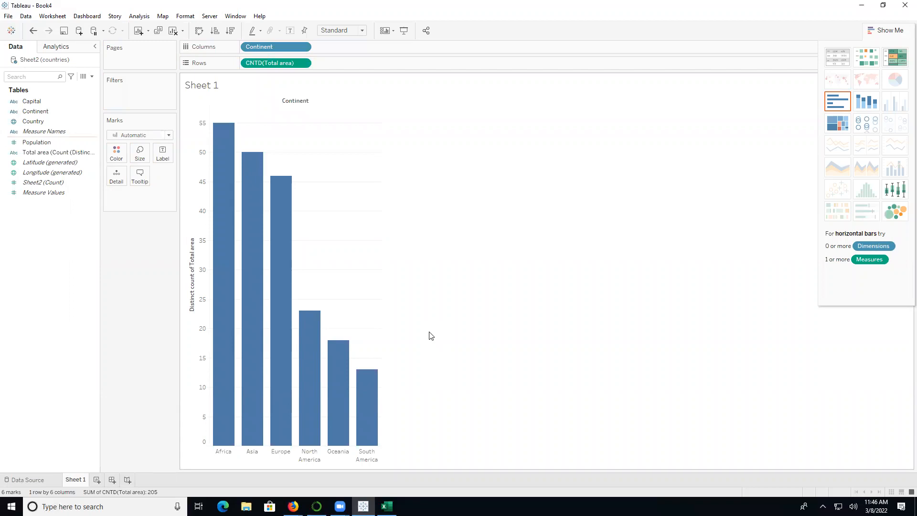
# - Clear Sheet 1 by removing Total area and Continent from the view, and switch to the desktop
pyautogui.moveTo(275, 64); pyautogui.dragTo(38, 274)
pyautogui.moveTo(289, 56); pyautogui.dragTo(80, 262)
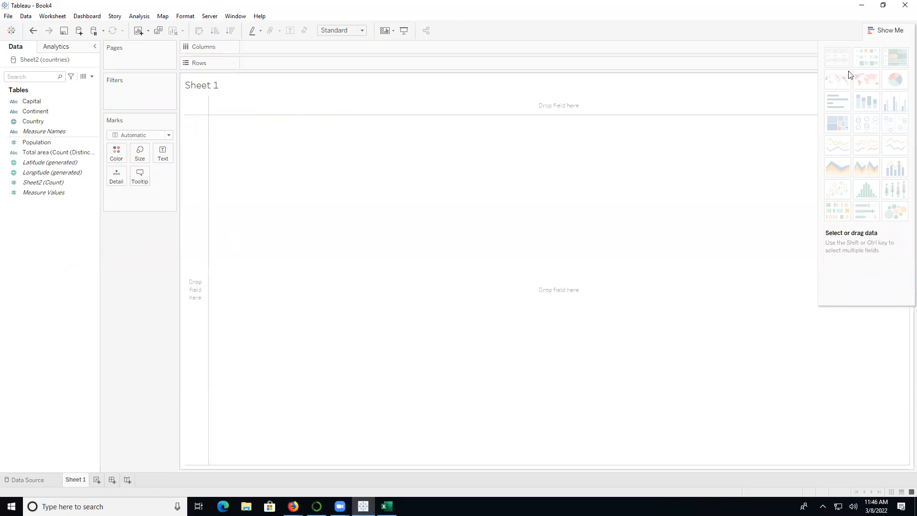
pyautogui.click(862, 7)
pyautogui.doubleClick(18, 115)
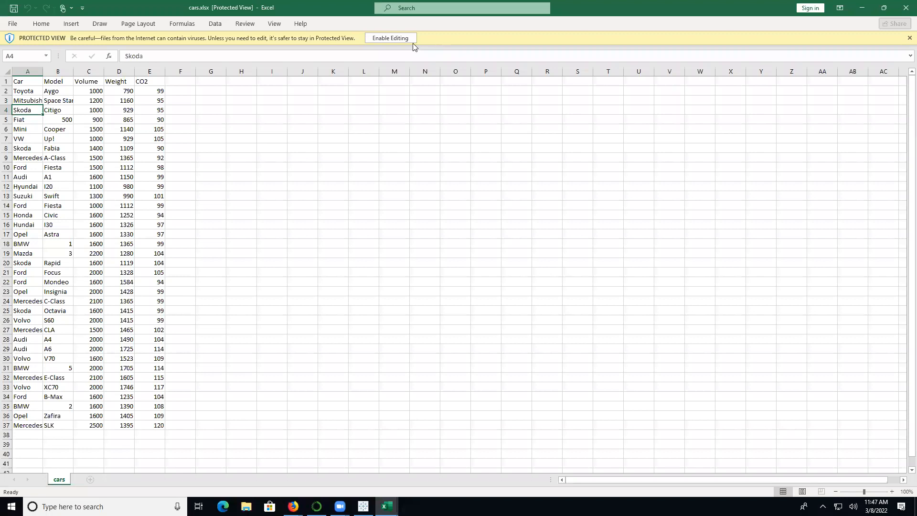
pyautogui.click(411, 41)
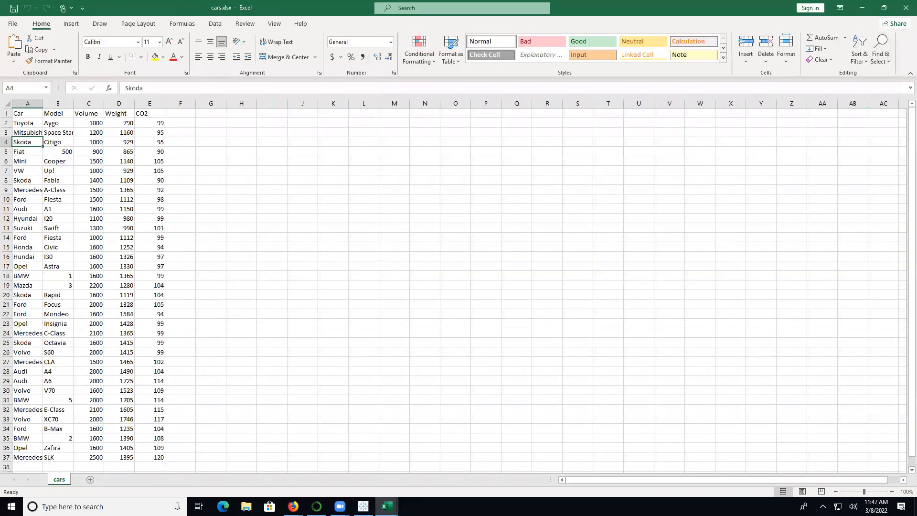
pyautogui.click(904, 11)
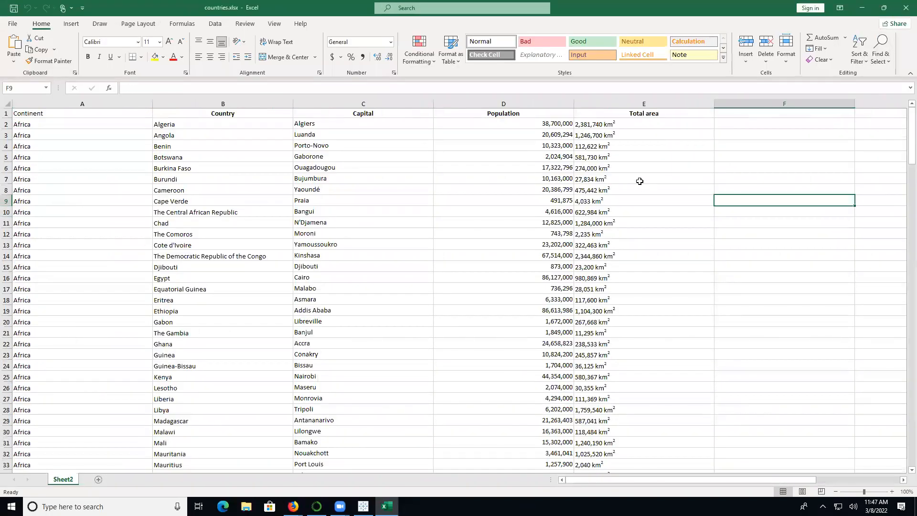
# - Try to replace every km2 in the Total area column with nothing using Find and Replace
pyautogui.click(647, 109)
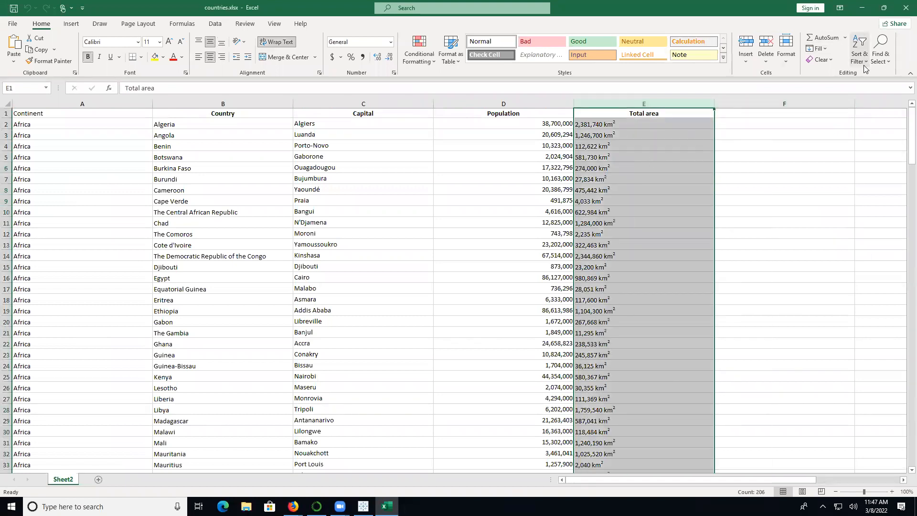
pyautogui.click(884, 60)
pyautogui.click(879, 87)
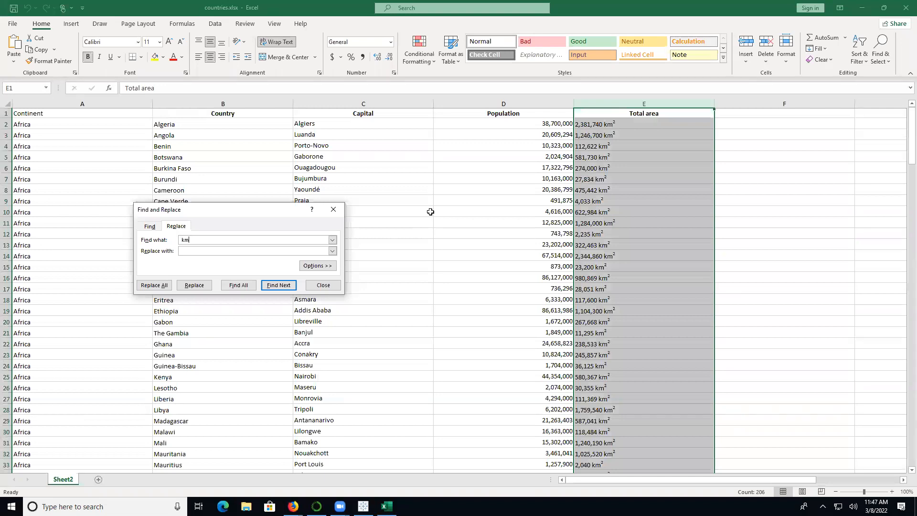
pyautogui.click(154, 285)
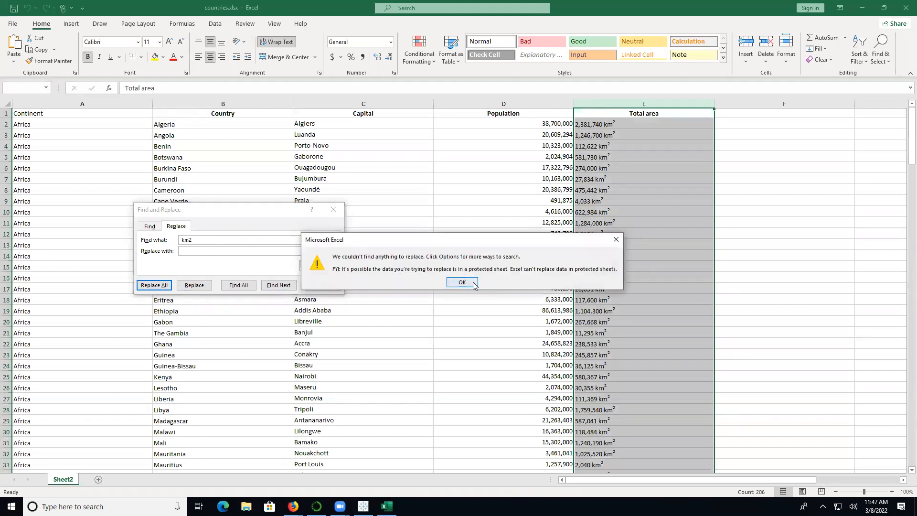
pyautogui.click(462, 282)
# - Replace all km2 suffixes with nothing, using the exact unit text including its leading space copied from cell E2 as the search term
pyautogui.click(632, 124)
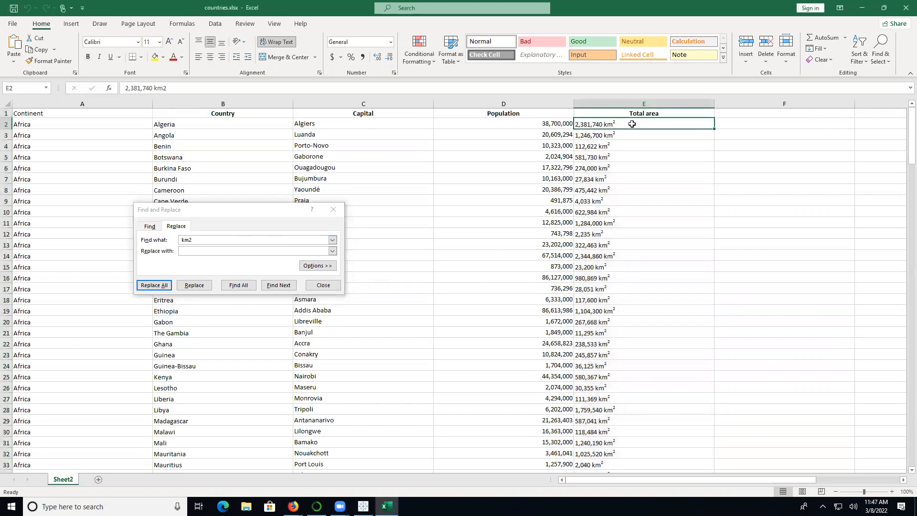
pyautogui.click(177, 85)
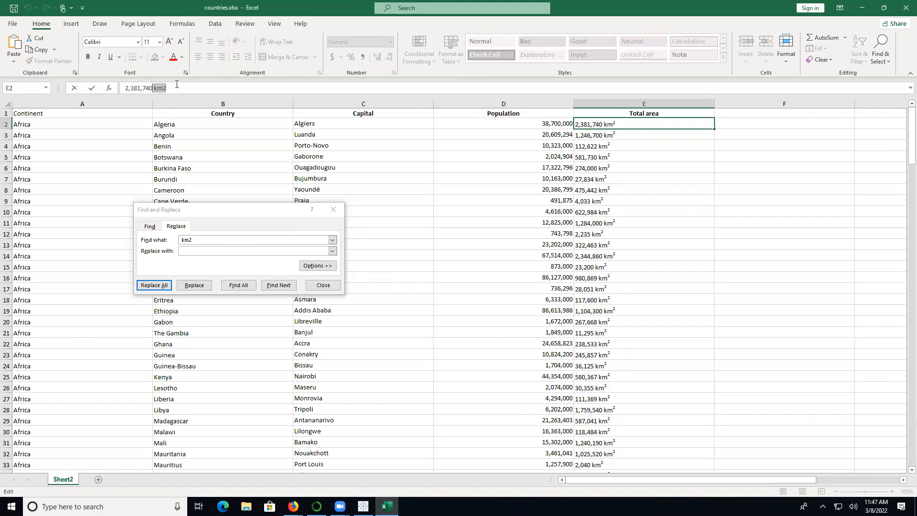
pyautogui.click(210, 239)
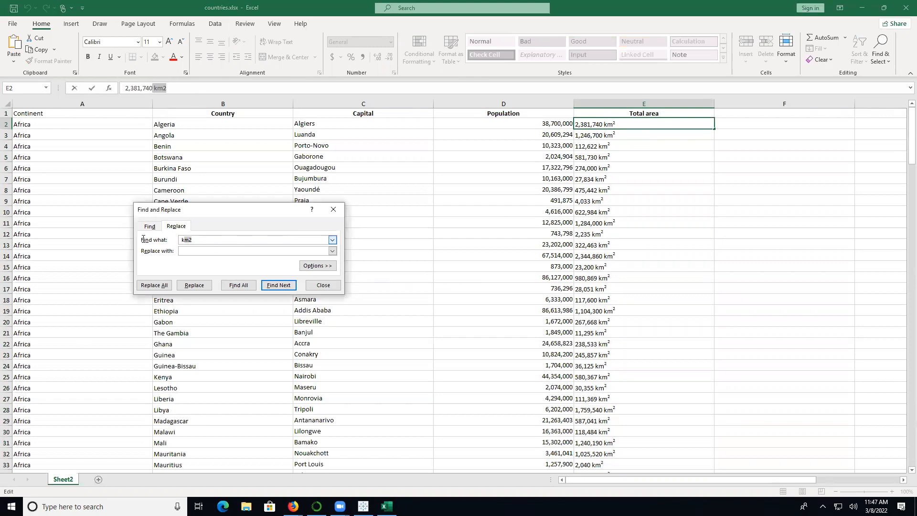
pyautogui.click(153, 285)
pyautogui.click(462, 280)
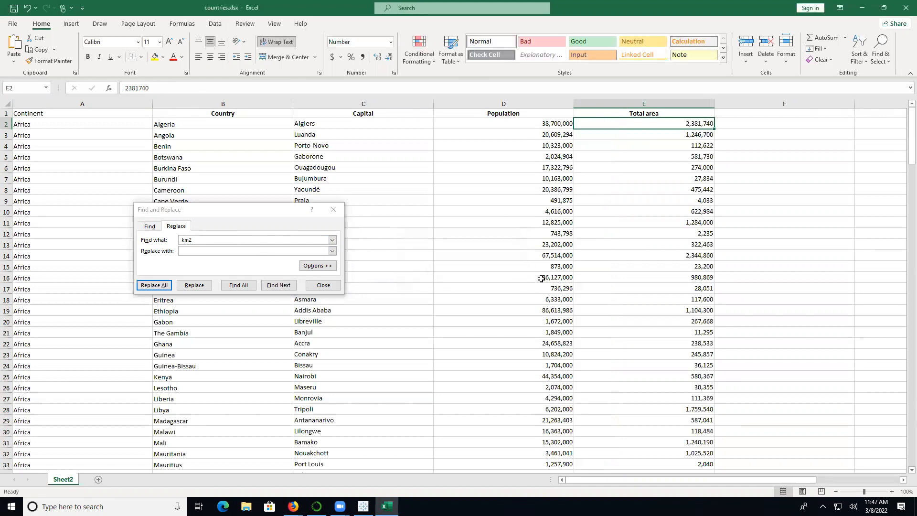
# - Save countries.xlsx and close both Find and Replace and the workbook
pyautogui.click(14, 8)
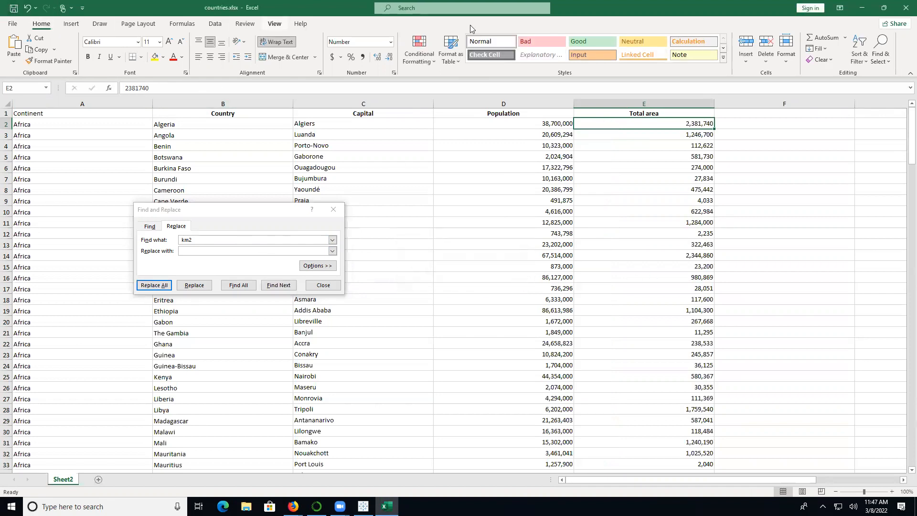
pyautogui.click(327, 285)
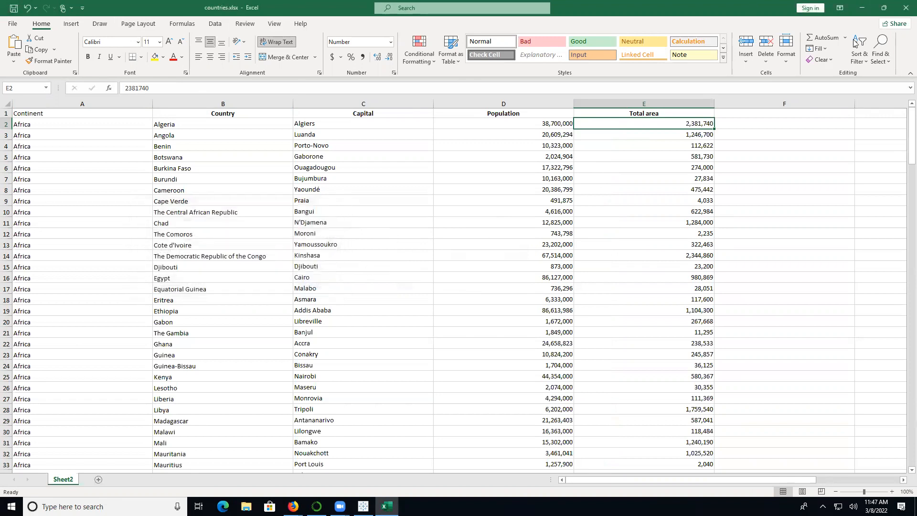
pyautogui.click(906, 8)
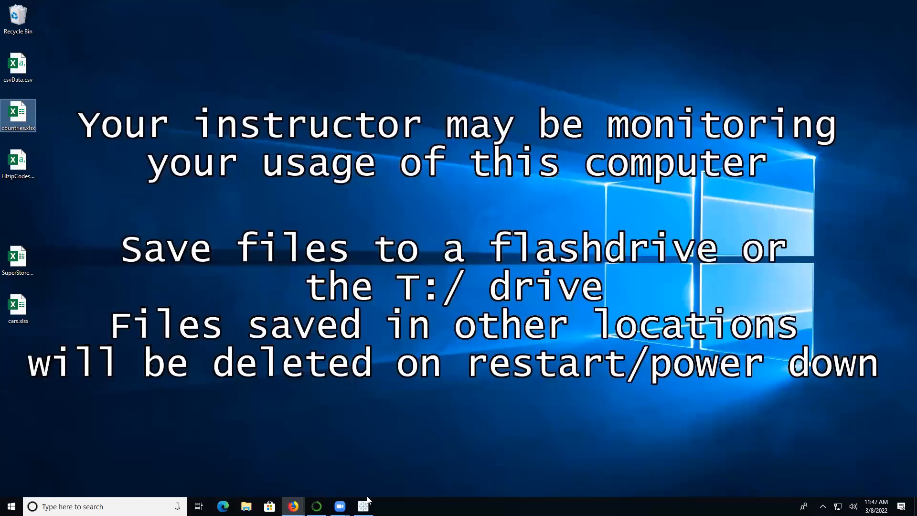
# - Switch to Tableau, start a new workbook without saving the current one and connect it to the Excel file countries.xlsx
pyautogui.click(366, 501)
pyautogui.click(27, 17)
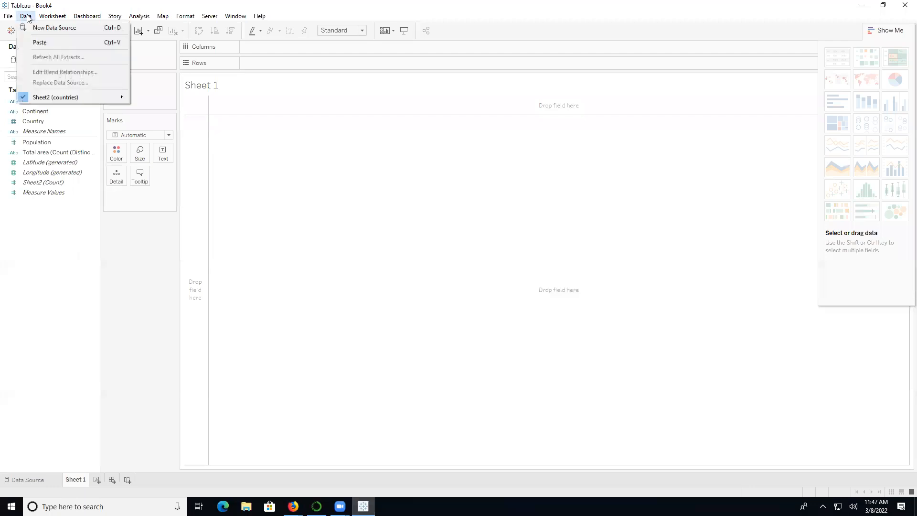
pyautogui.moveTo(8, 15)
pyautogui.click(30, 51)
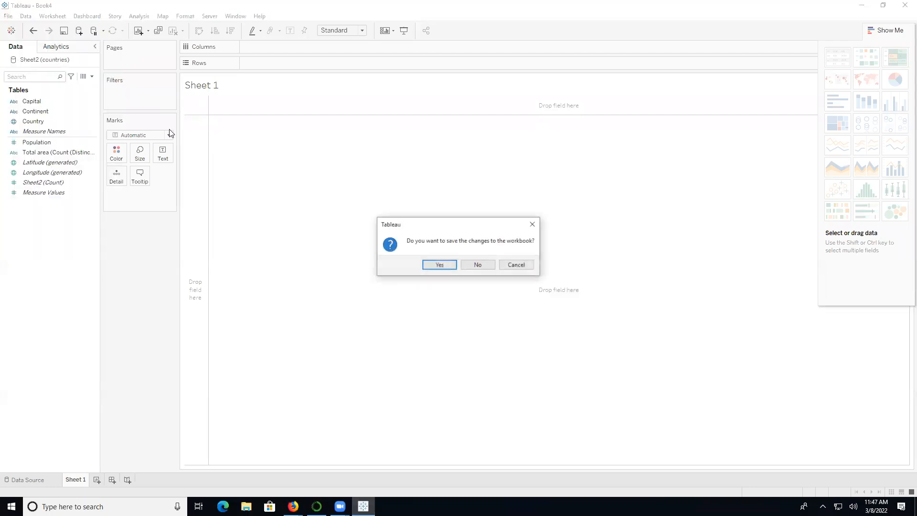
pyautogui.click(476, 264)
pyautogui.click(67, 131)
pyautogui.click(147, 89)
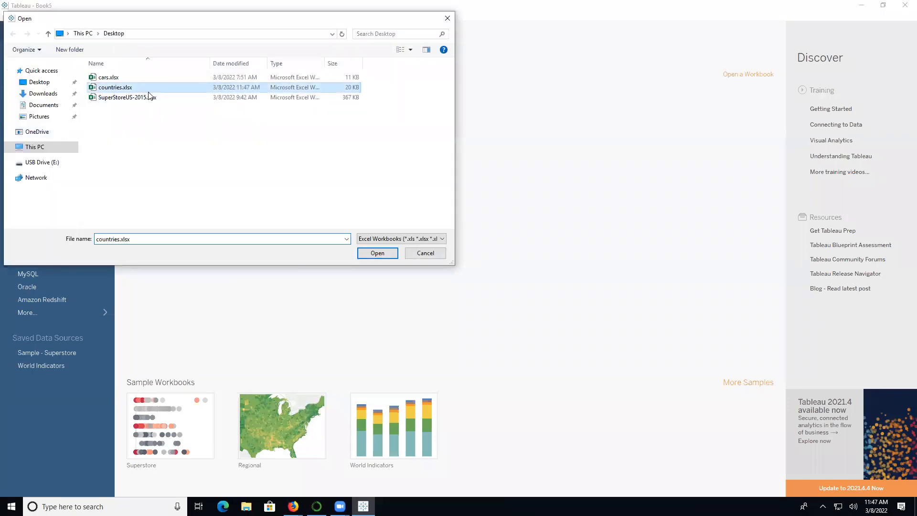
pyautogui.click(370, 252)
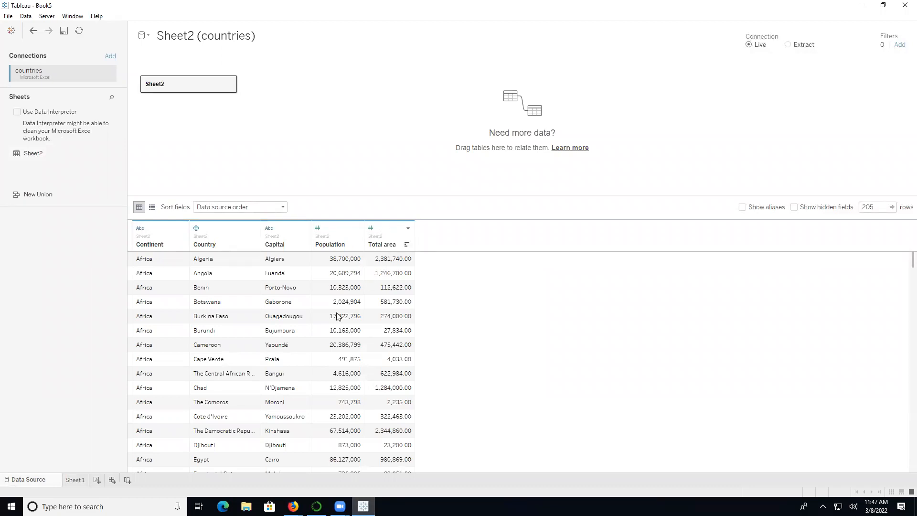
# - In Sheet 1, build a bar chart with Continent on the columns and Population on the rows
pyautogui.click(74, 479)
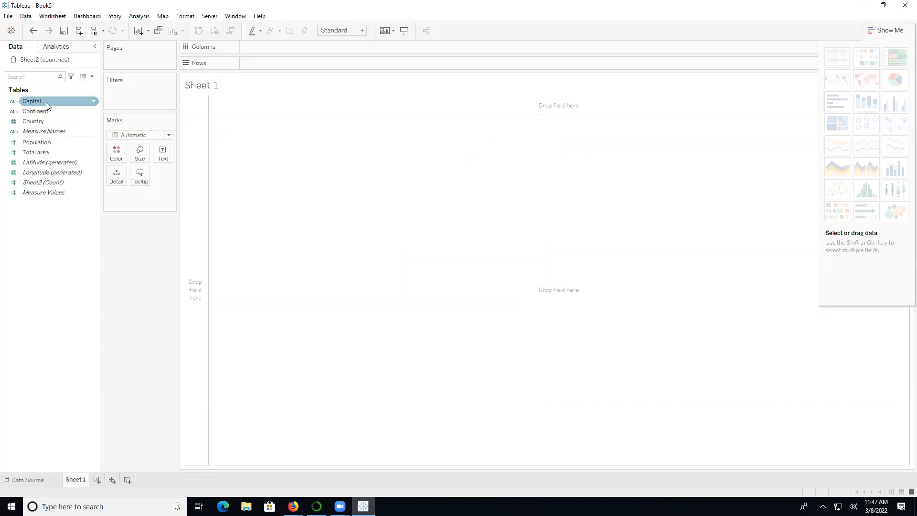
pyautogui.moveTo(48, 111); pyautogui.dragTo(285, 46)
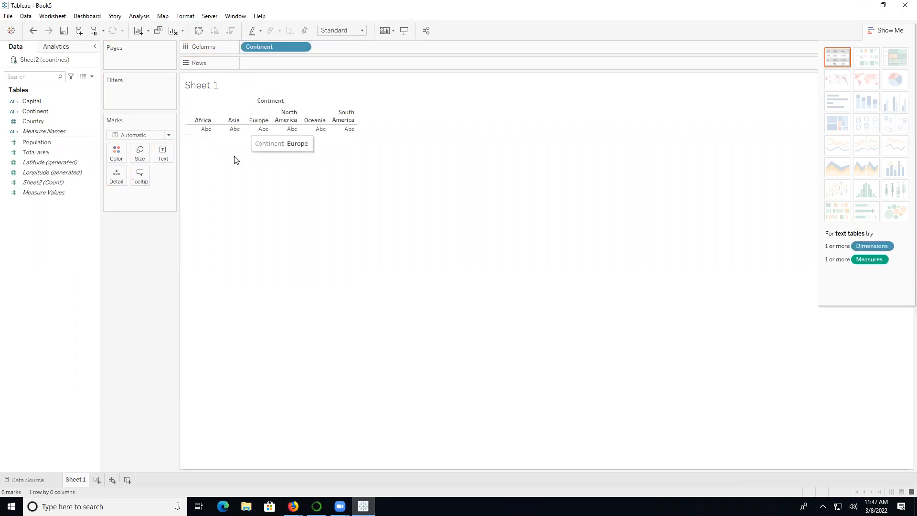
pyautogui.moveTo(46, 146); pyautogui.dragTo(279, 65)
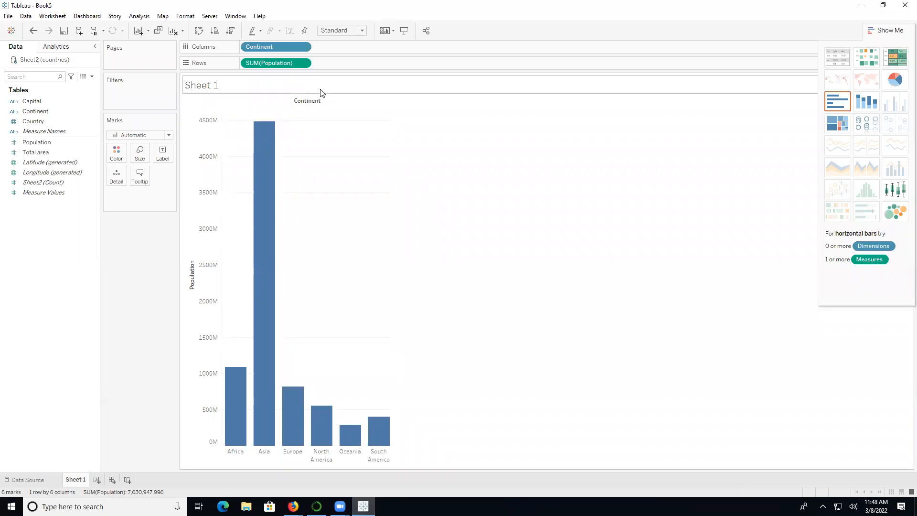
pyautogui.moveTo(279, 219)
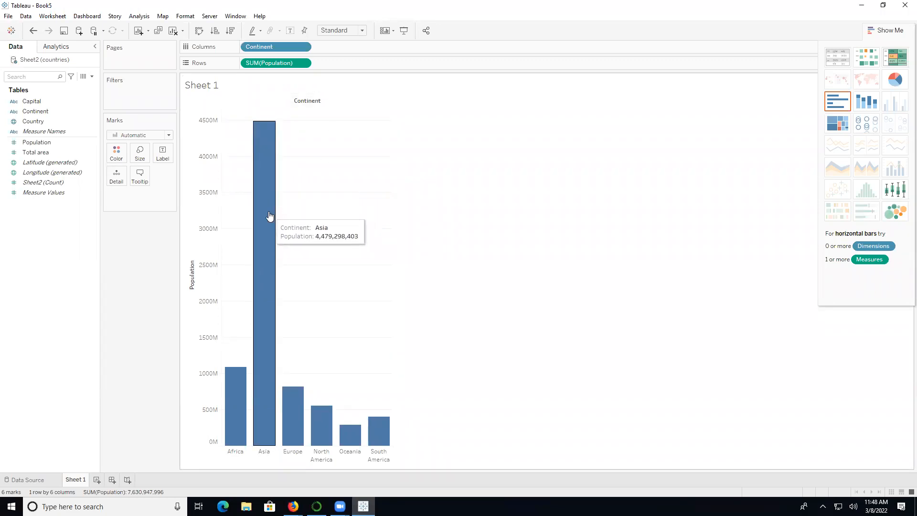
# - Color the continent bars by Population, and move that Population mark from color to size
pyautogui.click(38, 140)
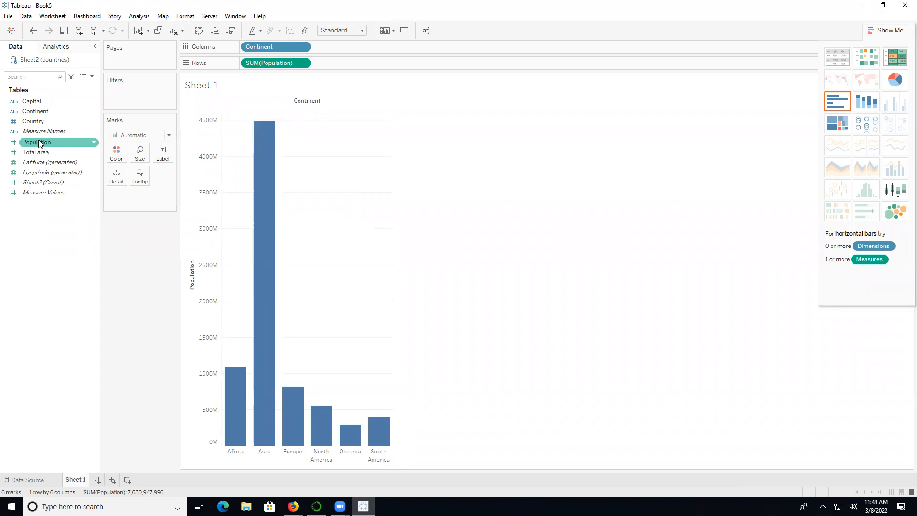
pyautogui.moveTo(49, 142); pyautogui.dragTo(116, 153)
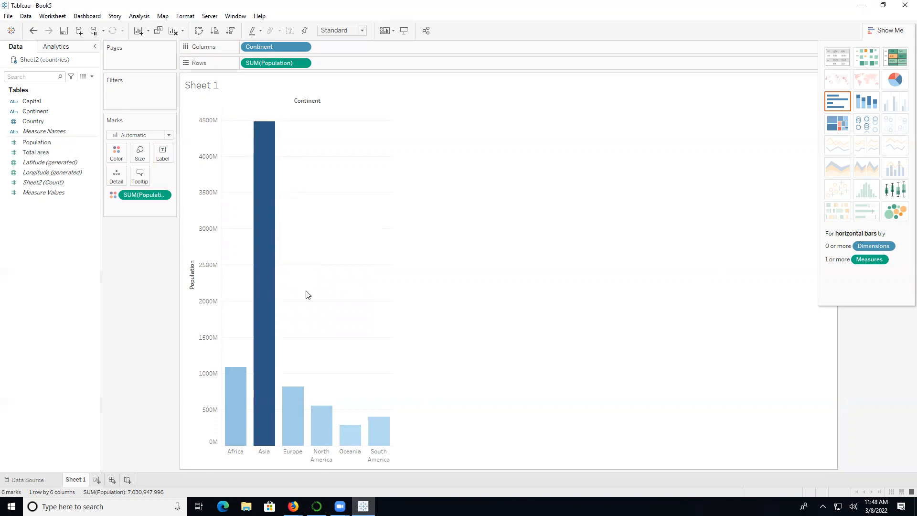
pyautogui.moveTo(140, 196); pyautogui.dragTo(139, 153)
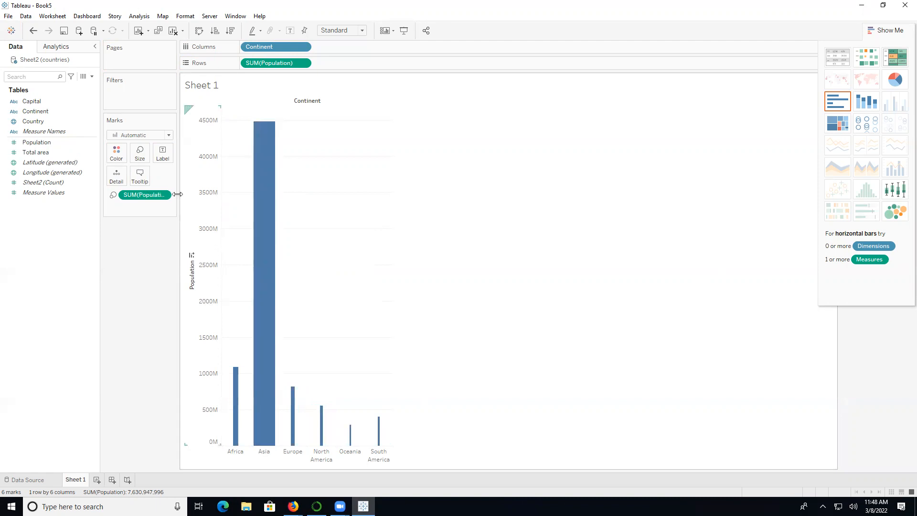
# - Move the Population mark to the bar labels and change the chart to packed bubbles
pyautogui.moveTo(153, 192); pyautogui.dragTo(162, 154)
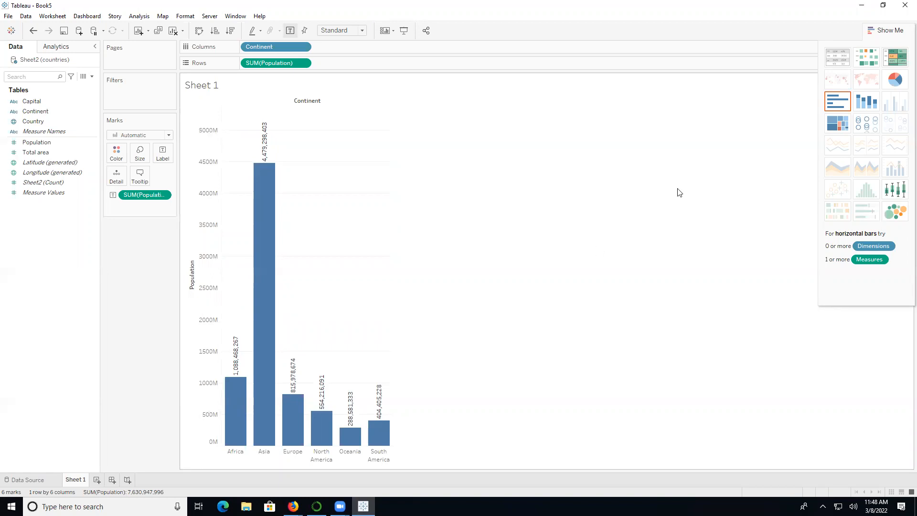
pyautogui.click(900, 217)
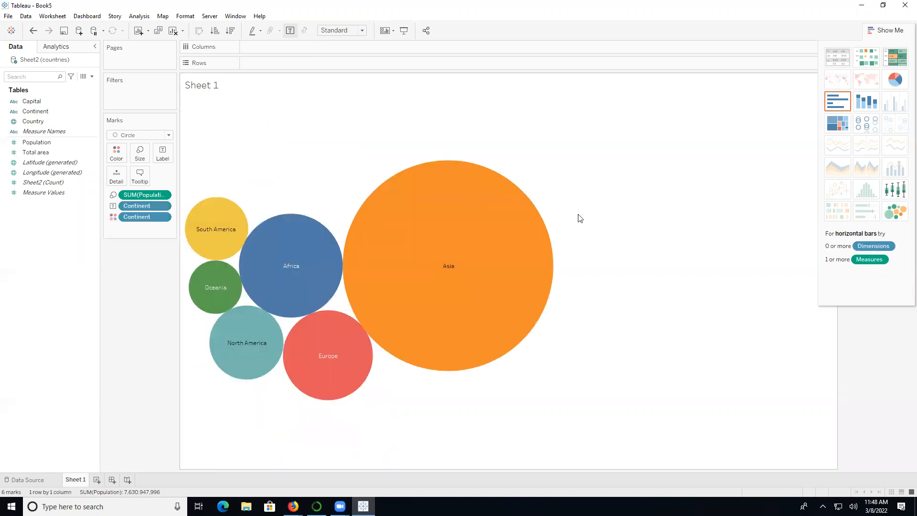